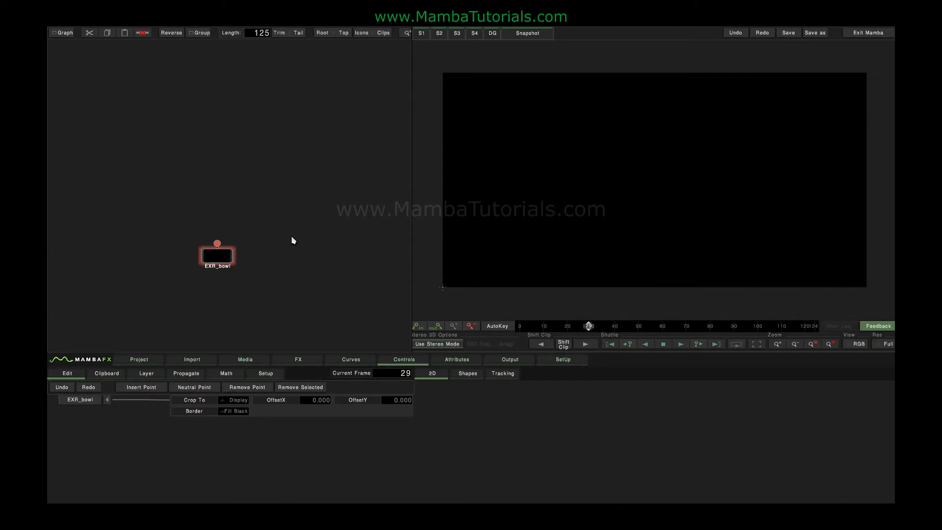
# Add a Layer Route node to the EXR_bowl clip and set its Layer Set to the beauty RGBA layers
pyautogui.click(296, 361)
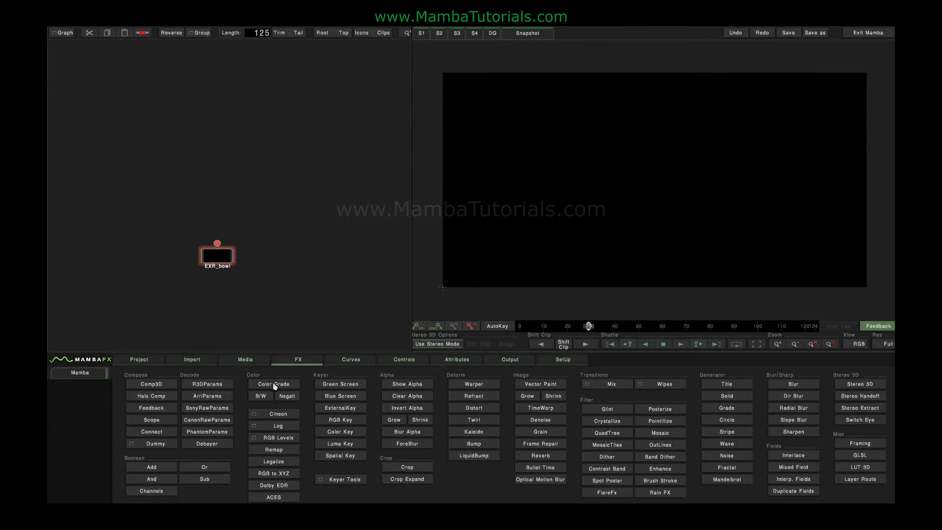
pyautogui.click(222, 258)
pyautogui.click(856, 481)
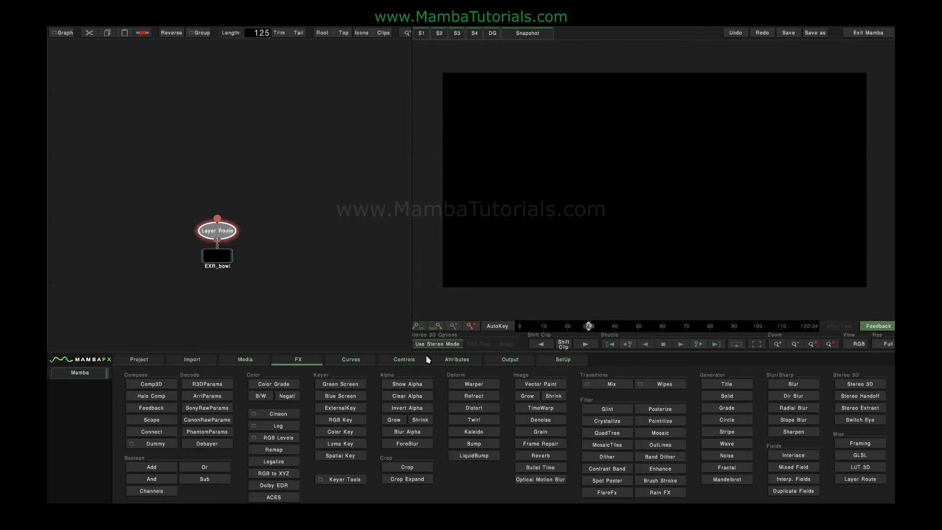
pyautogui.click(227, 222)
pyautogui.click(239, 410)
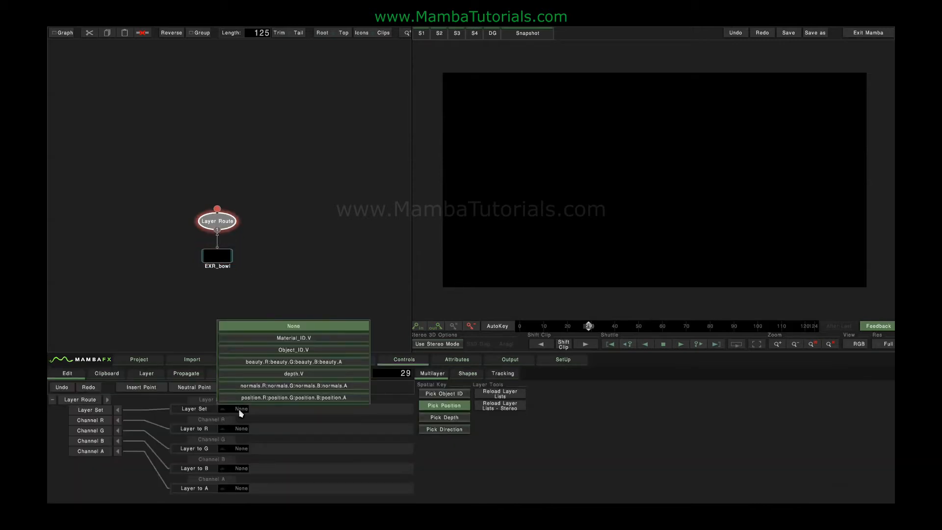
pyautogui.click(265, 365)
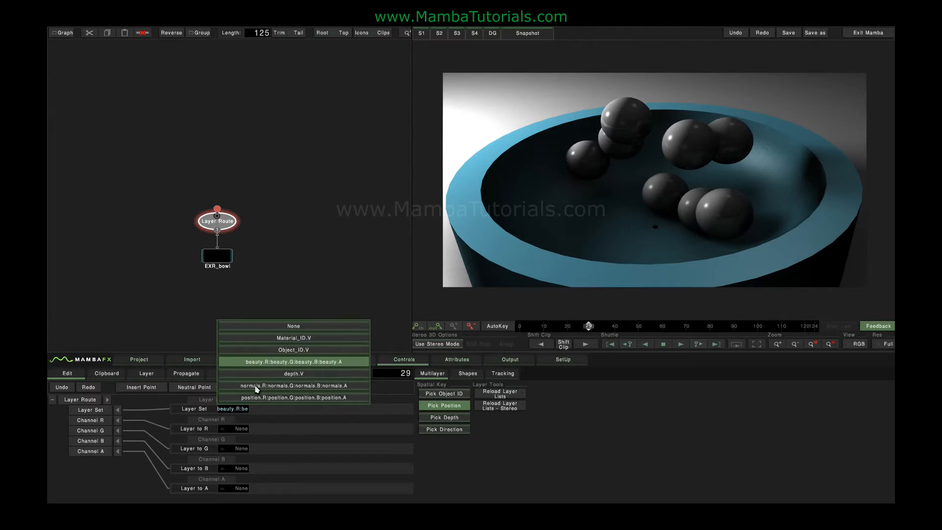
# Preview the normals layers through the Layer Route node and switch its Layer Set back to beauty
pyautogui.click(284, 386)
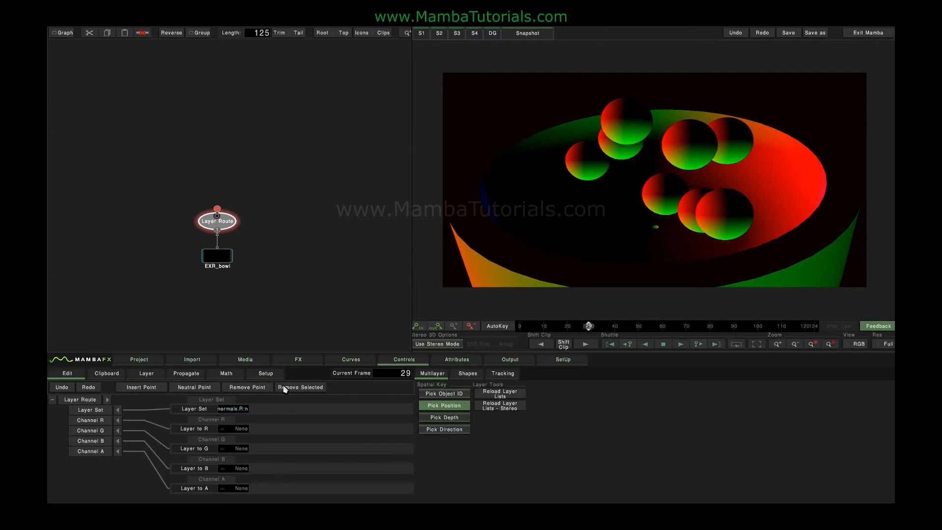
pyautogui.click(236, 410)
pyautogui.click(265, 381)
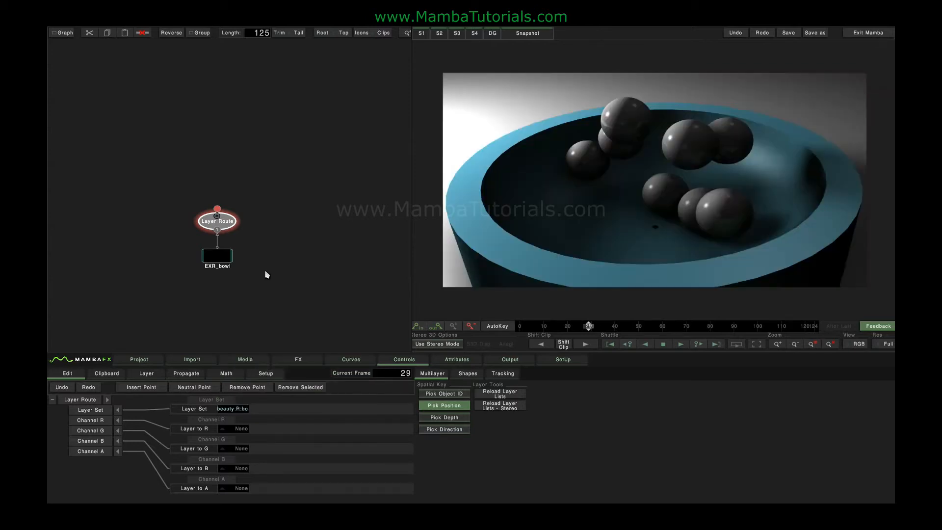
# Add a Spatial Key node after Layer Route and set its Object ID layer to Object_ID.V
pyautogui.moveTo(229, 226); pyautogui.dragTo(228, 216)
pyautogui.click(298, 361)
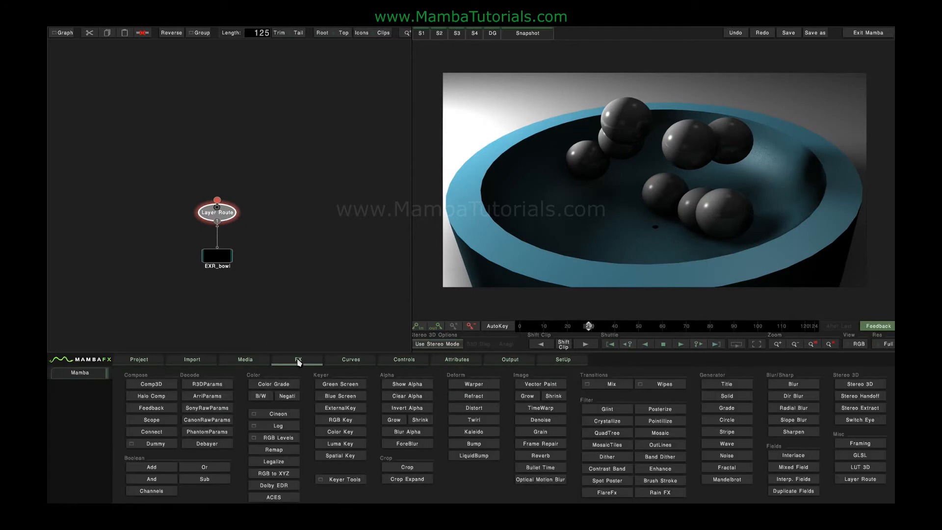
pyautogui.click(328, 458)
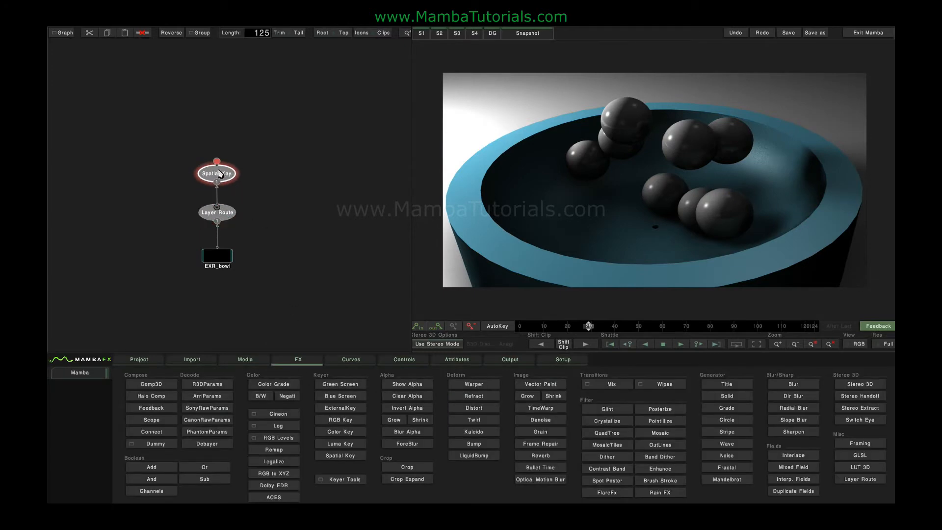
pyautogui.click(220, 174)
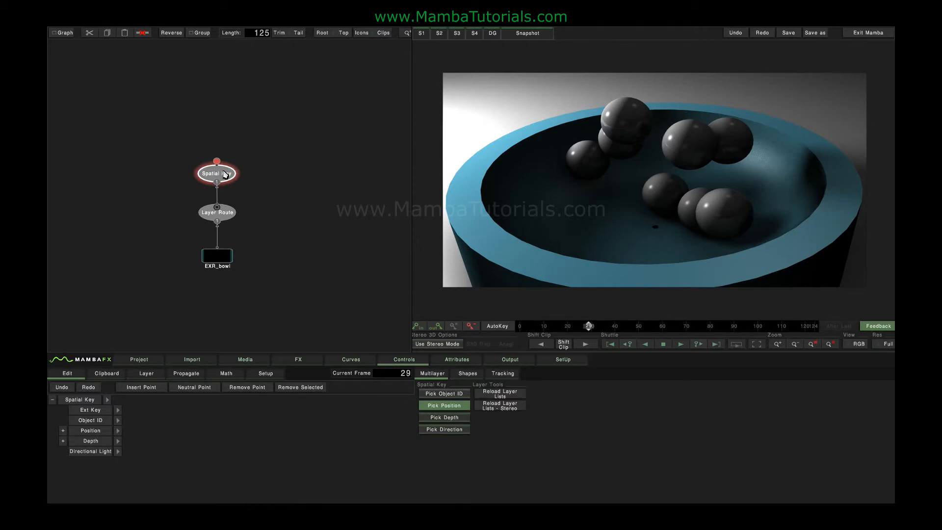
pyautogui.click(118, 420)
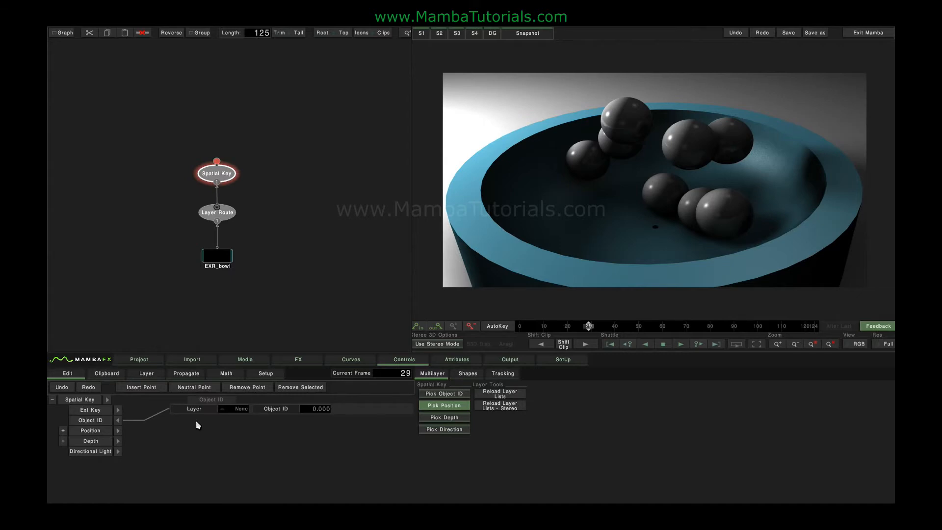
pyautogui.click(236, 409)
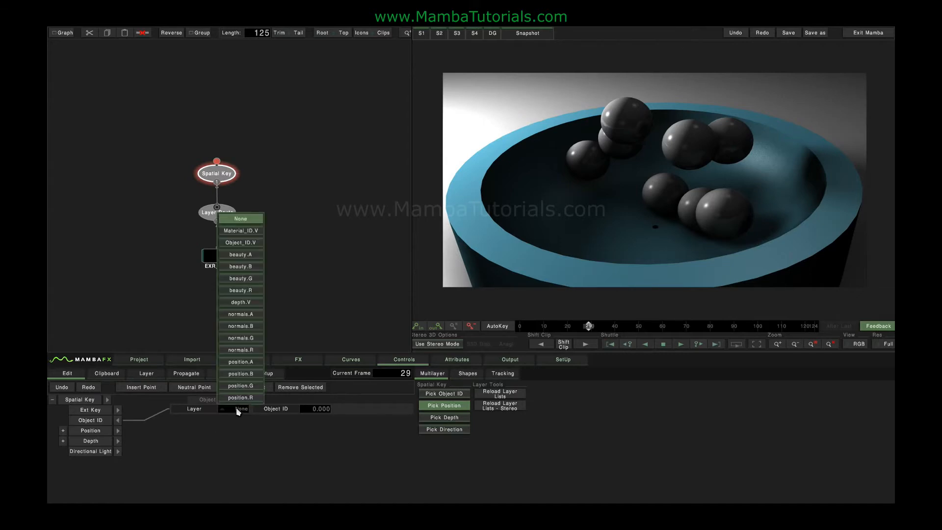
pyautogui.click(241, 245)
# Show the image as RGBxA and key several balls in turn by picking their object IDs, ending with the blue bowl
pyautogui.click(859, 344)
pyautogui.click(857, 333)
pyautogui.click(432, 395)
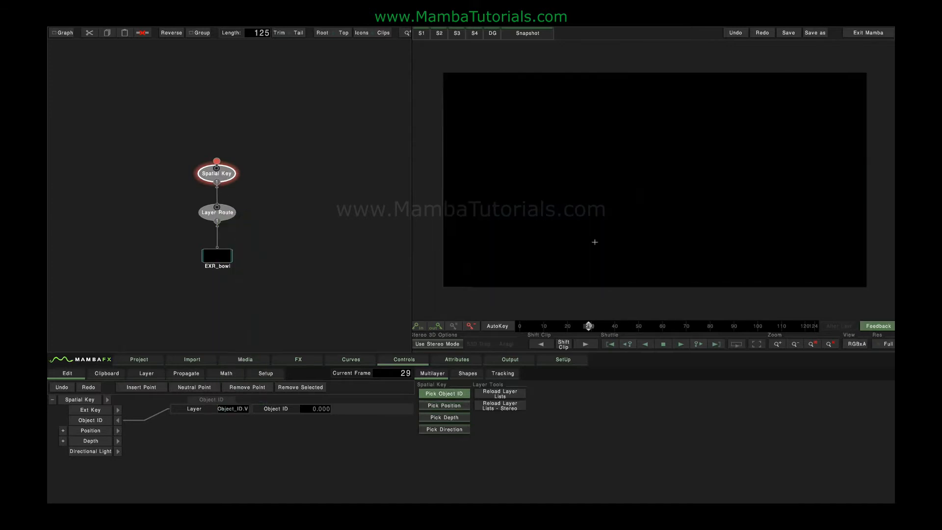
pyautogui.click(651, 201)
pyautogui.click(582, 164)
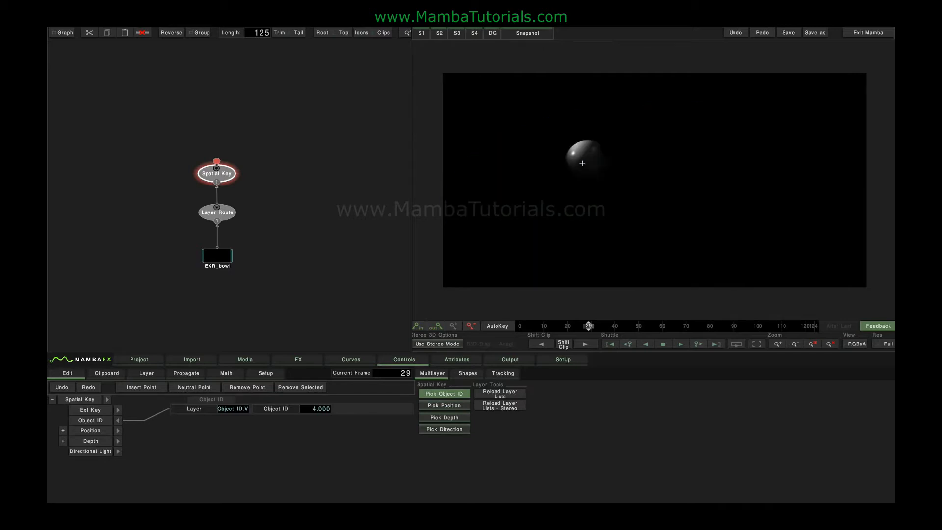
pyautogui.click(614, 128)
pyautogui.click(707, 141)
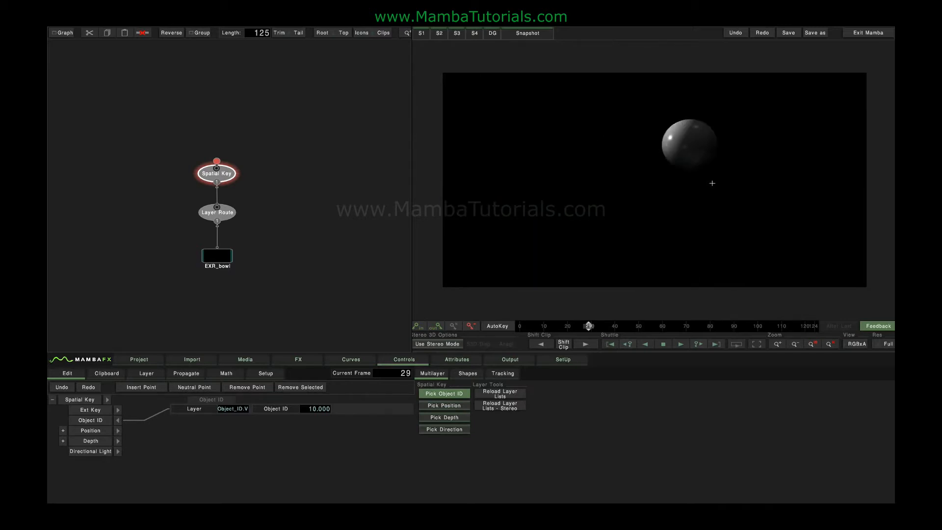
pyautogui.click(721, 203)
pyautogui.click(742, 171)
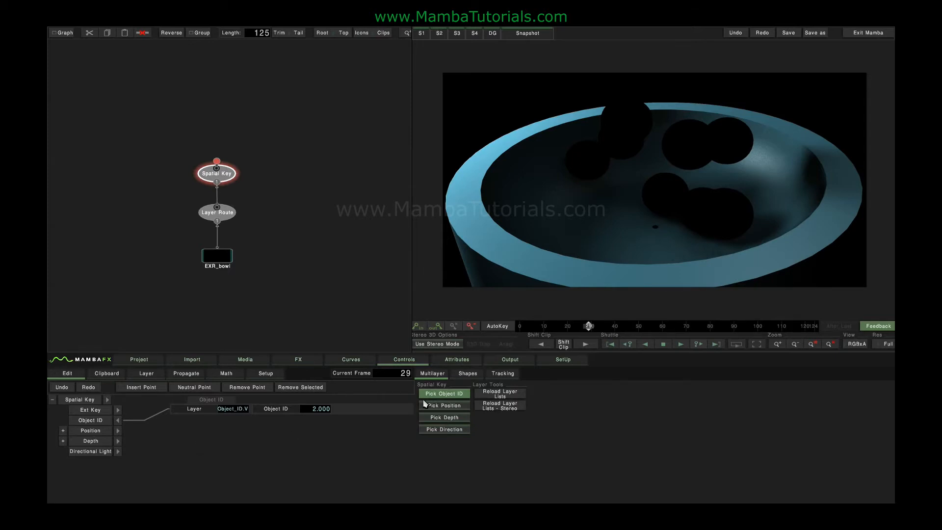
# Replace the Spatial Key node with a ColorGrade node after Layer Route, viewing the image as RGB
pyautogui.press('Delete')
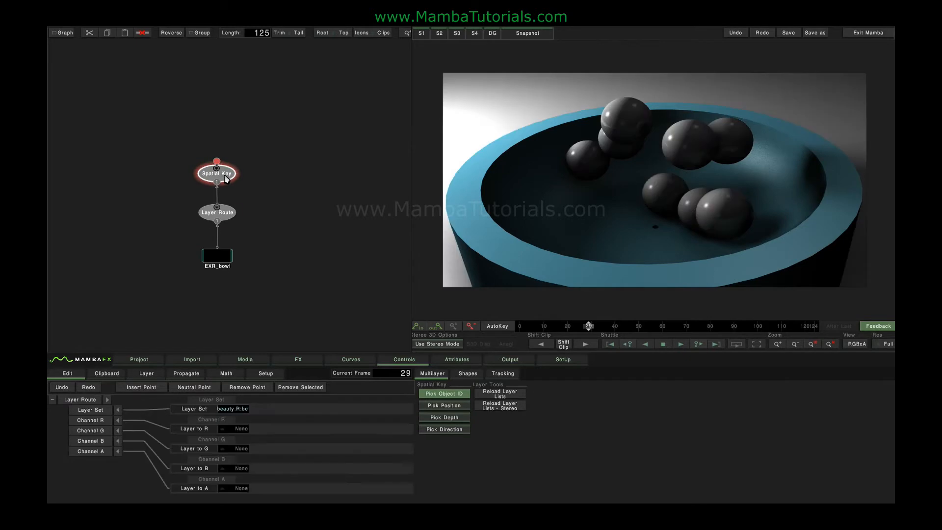
pyautogui.click(858, 345)
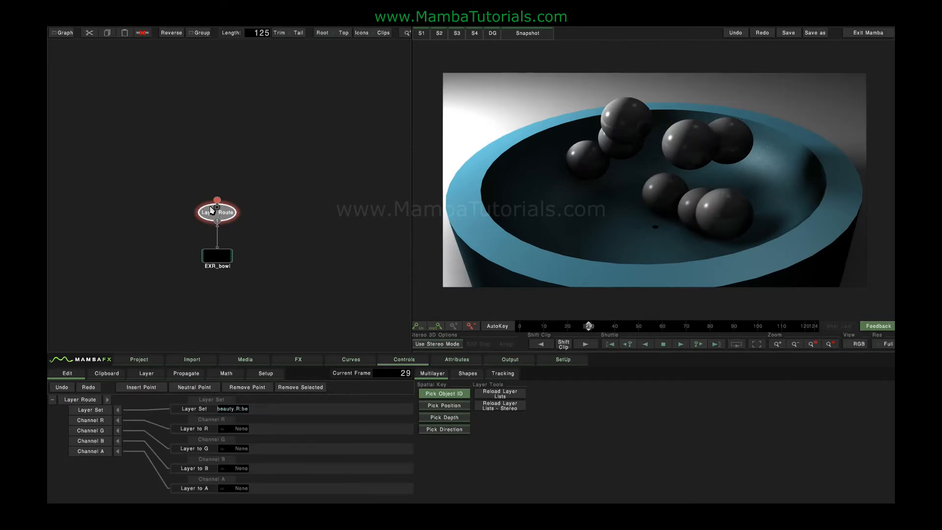
pyautogui.click(312, 362)
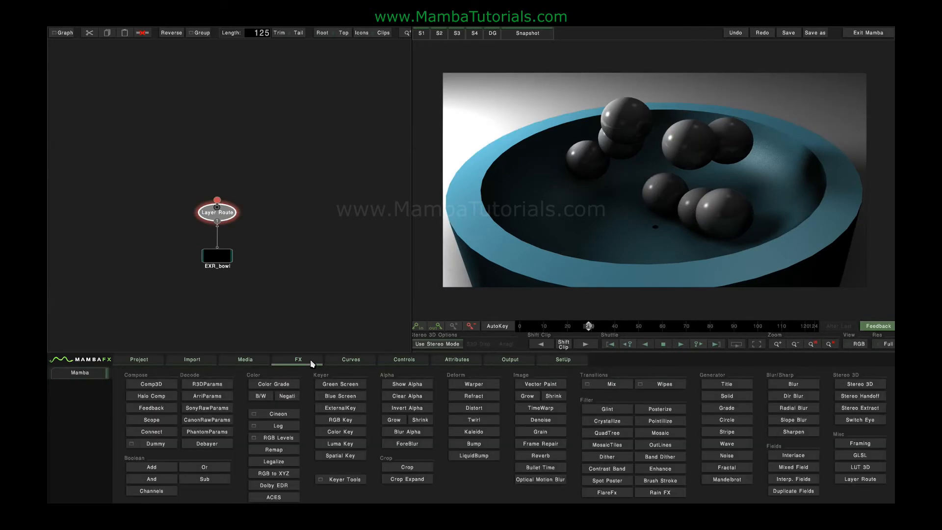
pyautogui.click(273, 385)
pyautogui.click(221, 161)
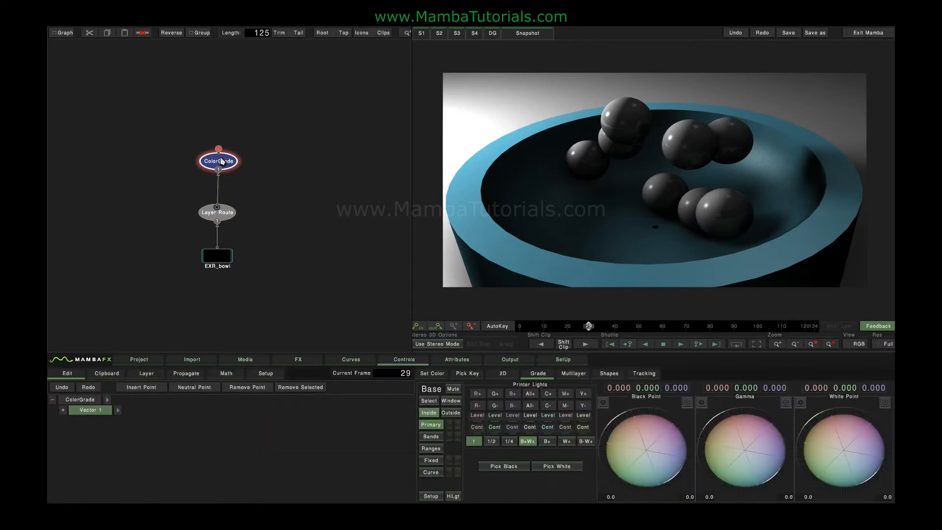
# Expand Vector 1 of the ColorGrade node and examine the Ext Key and Object ID parameters in its Multilayer group
pyautogui.click(62, 410)
pyautogui.scroll(-1, 61, 414)
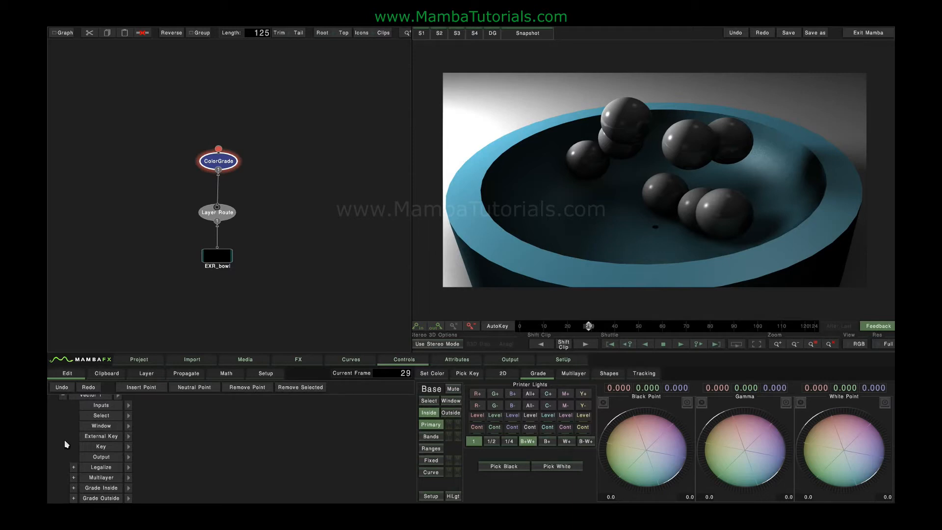
pyautogui.click(74, 478)
pyautogui.click(112, 479)
pyautogui.scroll(-3, 167, 413)
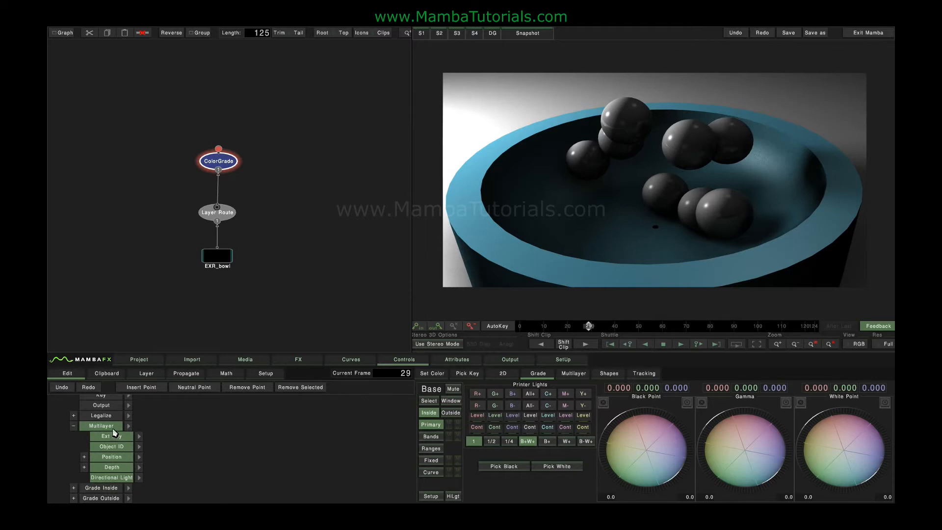
pyautogui.click(191, 438)
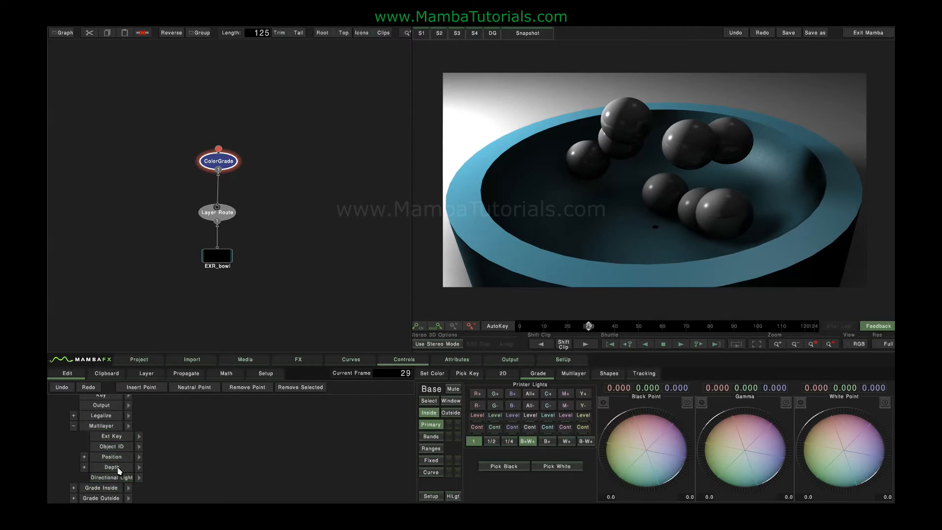
pyautogui.click(113, 438)
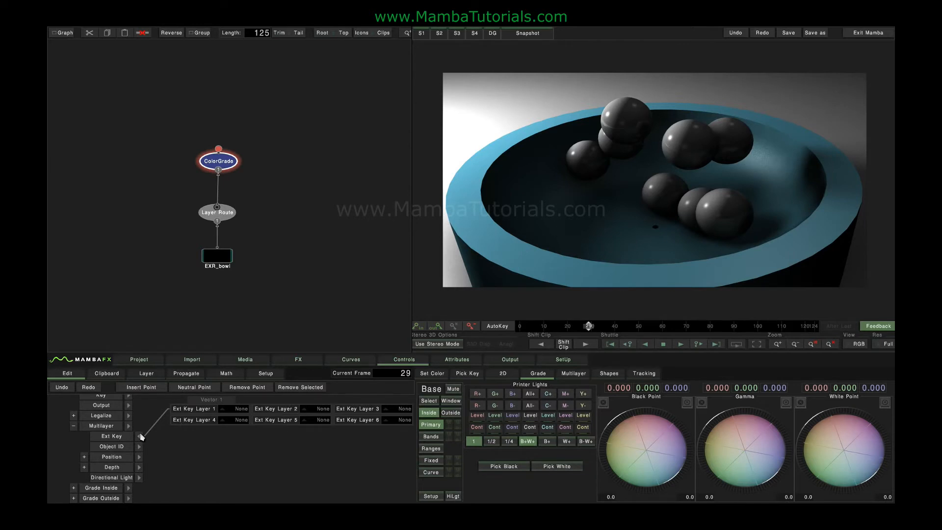
pyautogui.click(139, 447)
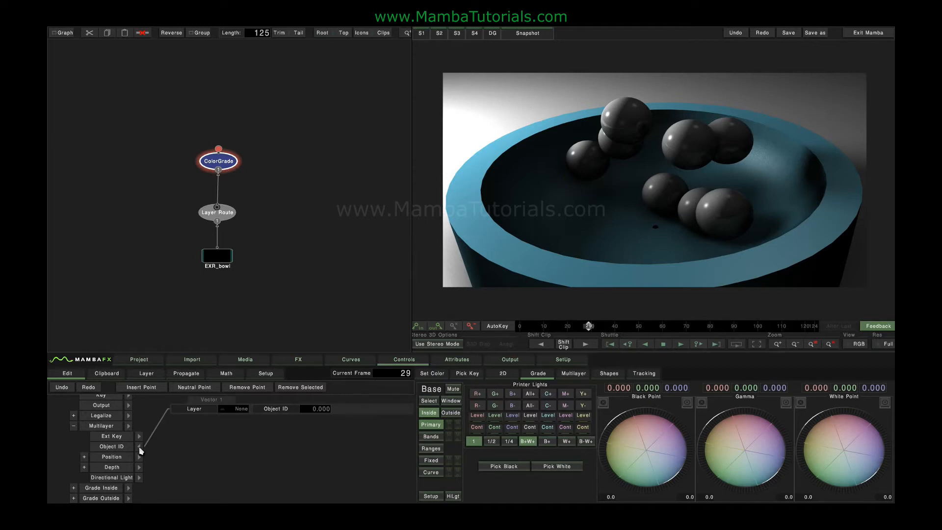
pyautogui.click(140, 448)
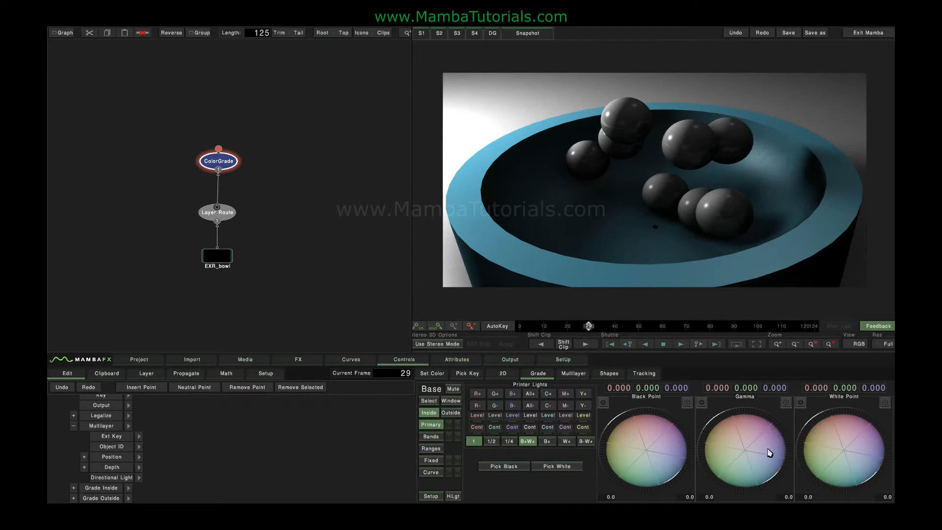
# Shift the gamma of the inside grade strongly towards green, to about 11.62, -22.88, 11.25
pyautogui.moveTo(746, 455)
pyautogui.mouseDown()
pyautogui.moveTo(708, 475)
pyautogui.moveTo(760, 444)
pyautogui.moveTo(696, 457)
pyautogui.moveTo(709, 486)
pyautogui.moveTo(734, 466)
pyautogui.mouseUp()
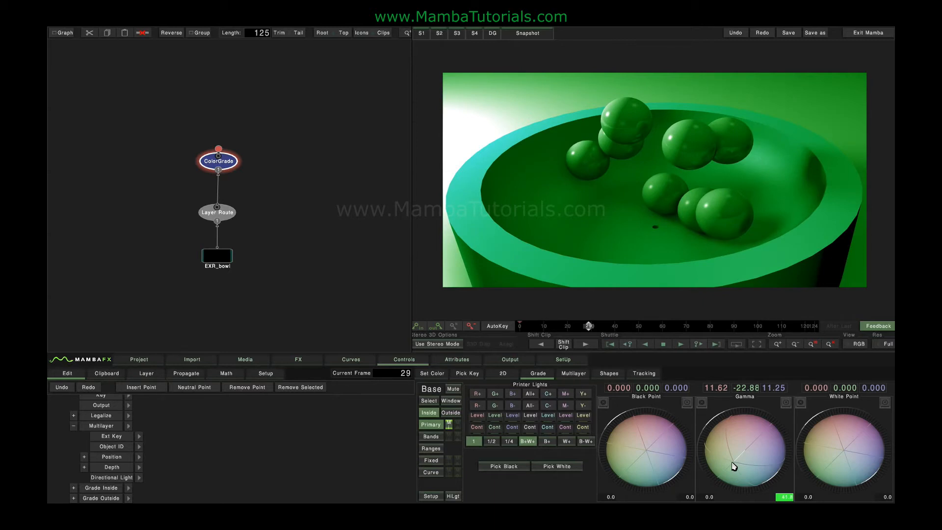
# Try limiting the green grade with an ellipse window around the balls, and remove the window again
pyautogui.click(449, 402)
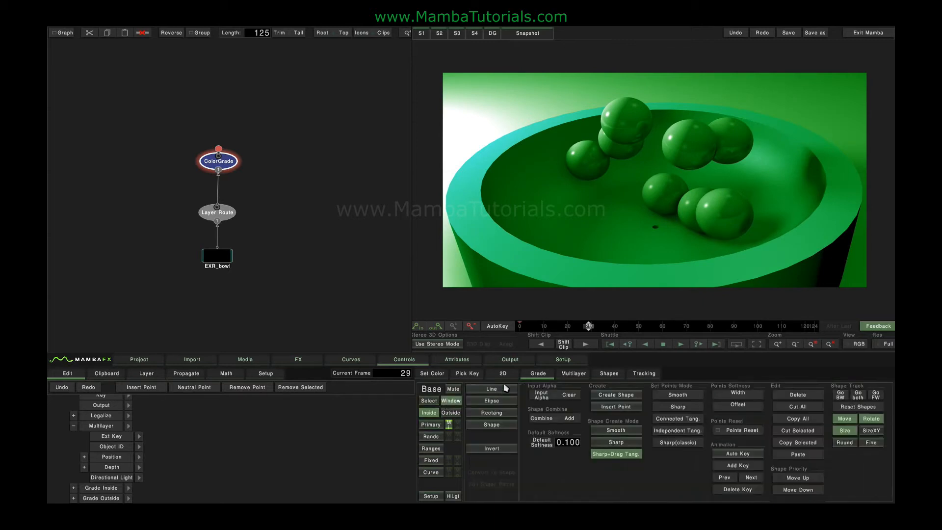
pyautogui.click(487, 404)
pyautogui.moveTo(558, 163); pyautogui.dragTo(607, 139)
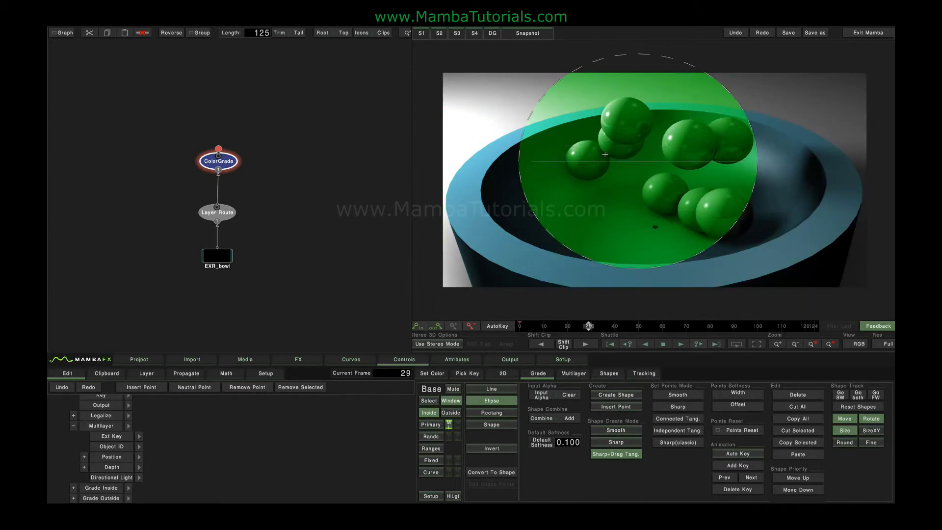
pyautogui.click(489, 403)
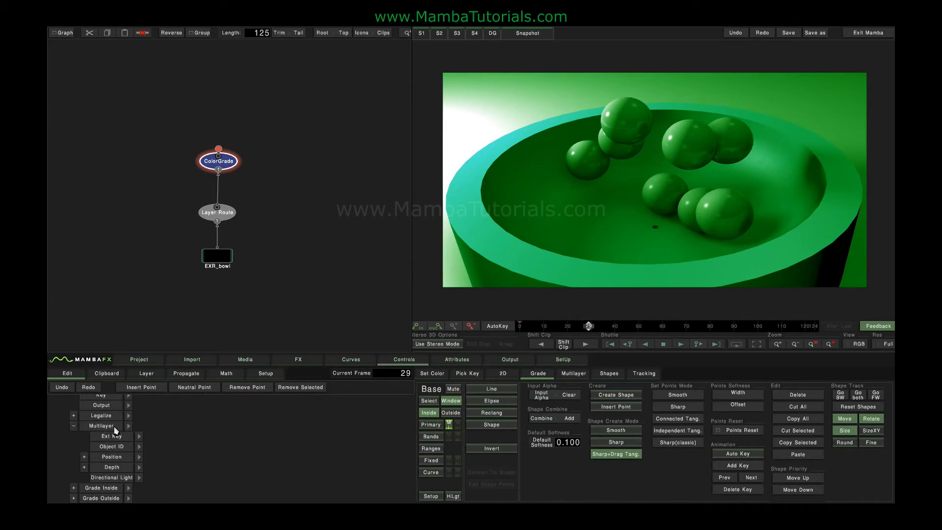
# Set the Object ID layer in the grade's Multilayer settings to Object_ID.V
pyautogui.click(138, 446)
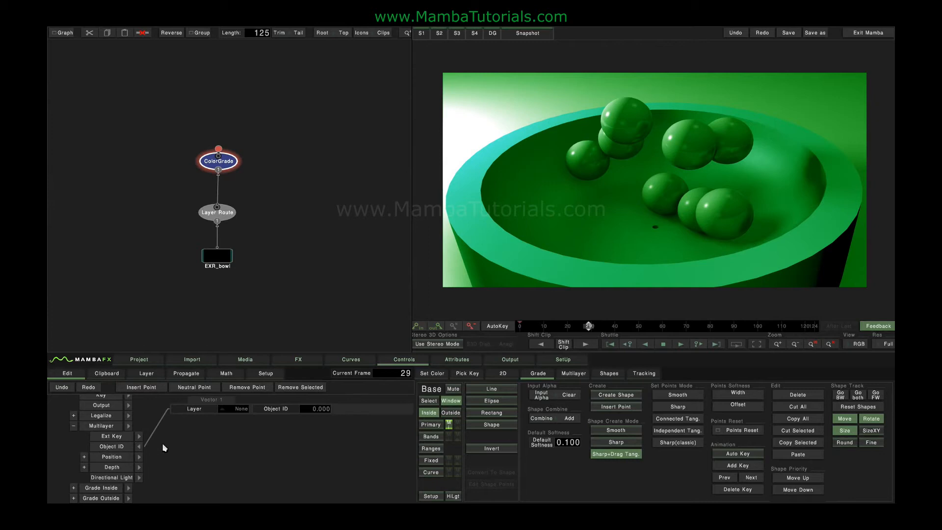
pyautogui.click(236, 410)
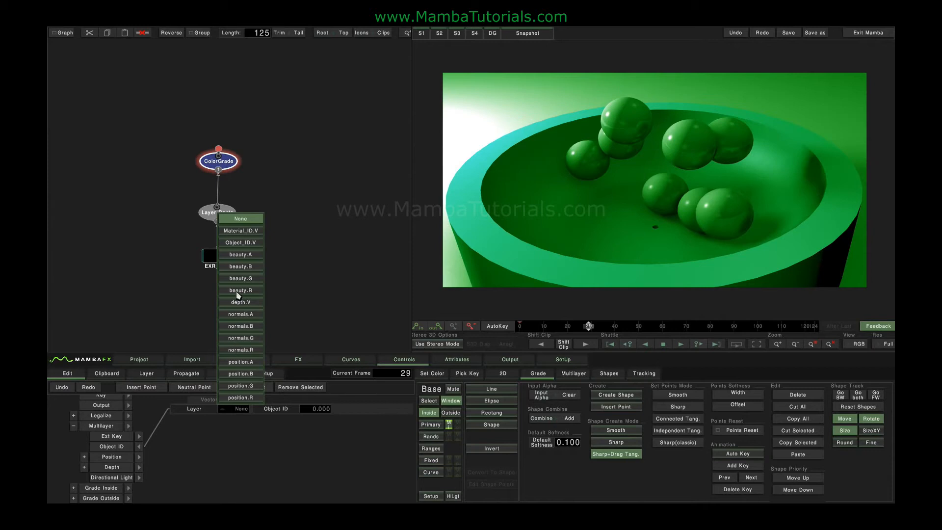
pyautogui.click(248, 243)
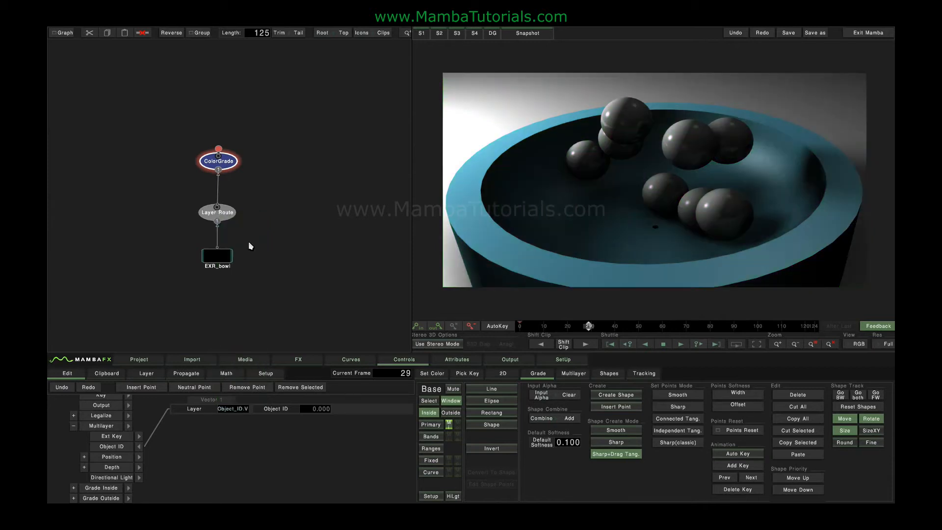
# Pick object IDs in the image to apply the green grade to different objects in turn, ending with the ball partly hidden behind the front one
pyautogui.click(571, 374)
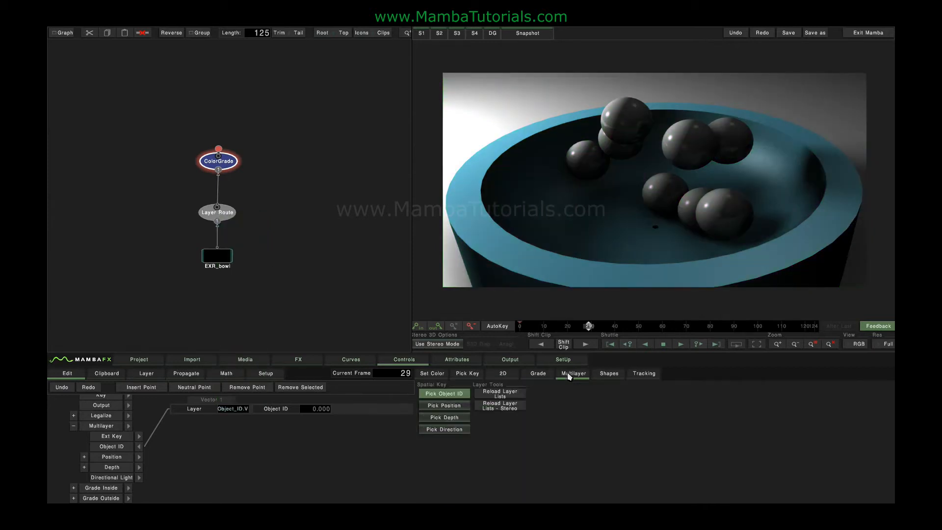
pyautogui.click(448, 394)
pyautogui.click(539, 265)
pyautogui.click(594, 155)
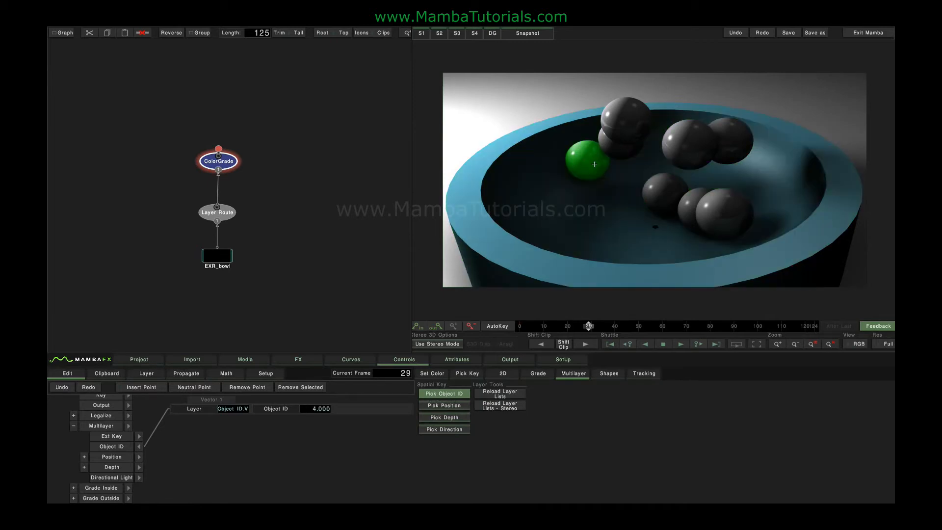
pyautogui.click(641, 113)
pyautogui.click(687, 141)
pyautogui.click(704, 188)
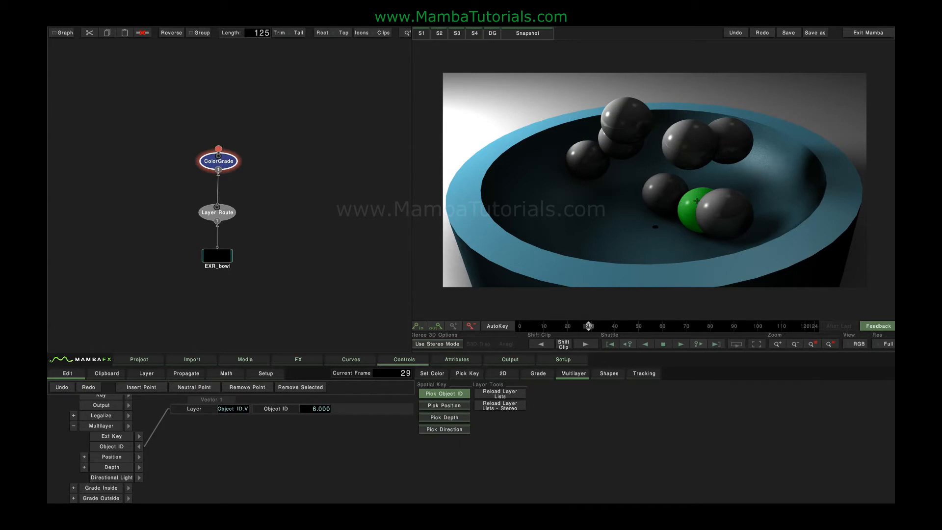
# Move to frame 27 and set the green grade's Key Blur to 5
pyautogui.moveTo(589, 326); pyautogui.dragTo(617, 328)
pyautogui.moveTo(581, 326); pyautogui.dragTo(584, 326)
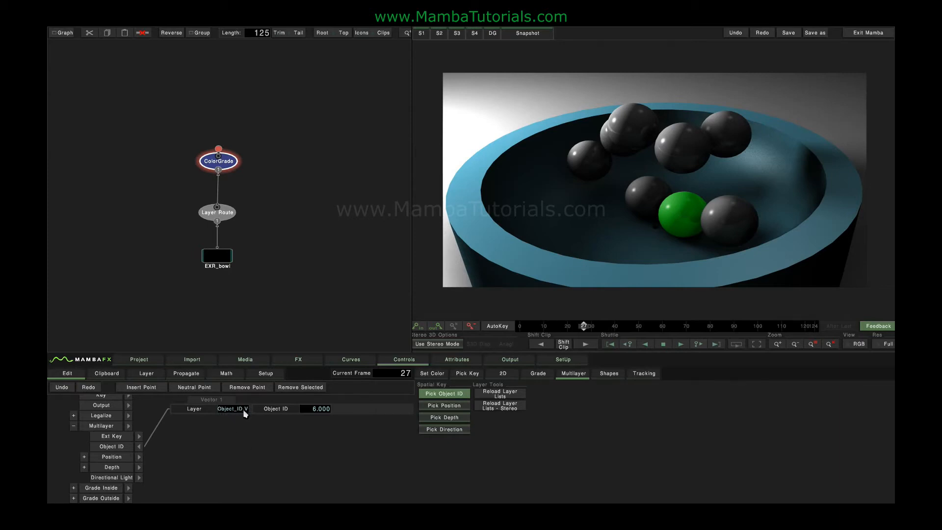
pyautogui.click(538, 373)
pyautogui.click(430, 402)
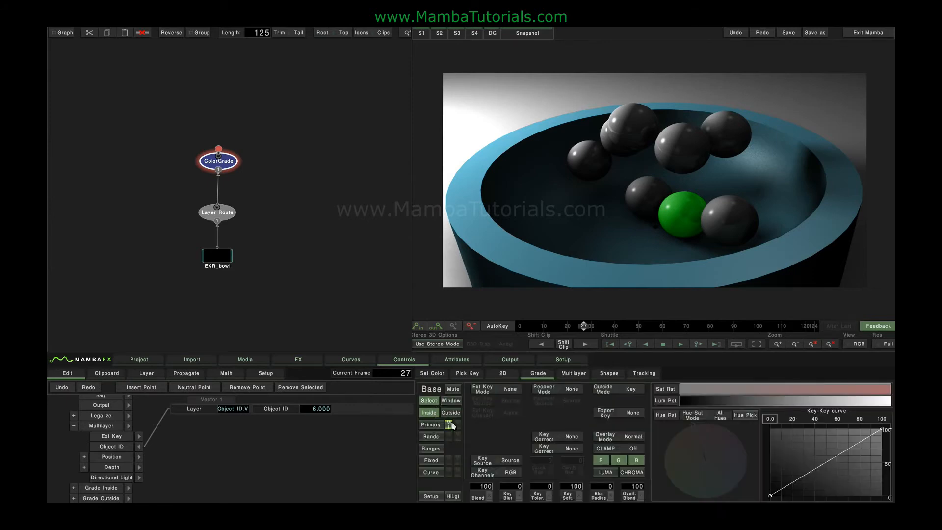
pyautogui.click(514, 489)
pyautogui.write('2')
# Collapse the layer's Multilayer settings and rename the grade layer as greenBall
pyautogui.click(139, 446)
pyautogui.click(74, 426)
pyautogui.click(64, 396)
pyautogui.click(97, 410)
pyautogui.press('BackSpace')
pyautogui.press('BackSpace')
pyautogui.press('BackSpace')
pyautogui.press('BackSpace')
pyautogui.press('BackSpace')
pyautogui.press('BackSpace')
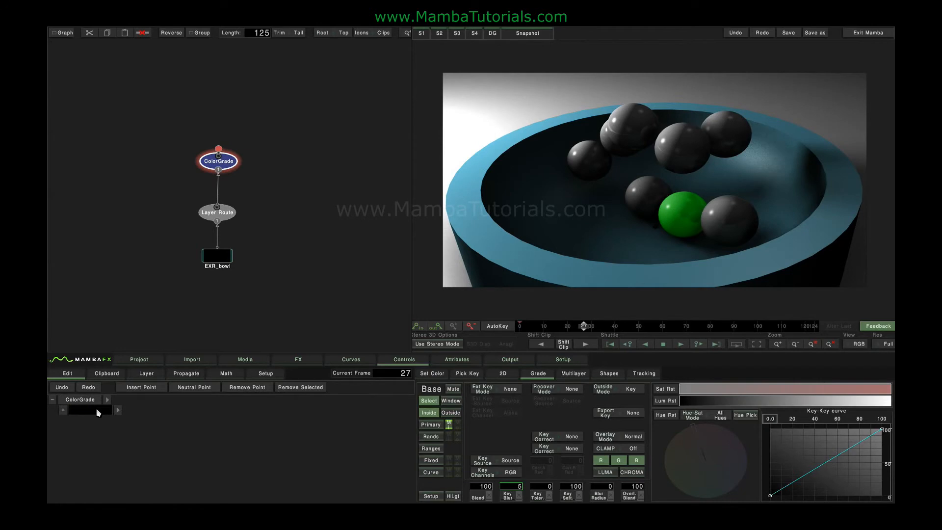
pyautogui.write('greenBall')
pyautogui.press('Return')
# Duplicate the greenBall layer and name the copy BlueBall
pyautogui.click(146, 374)
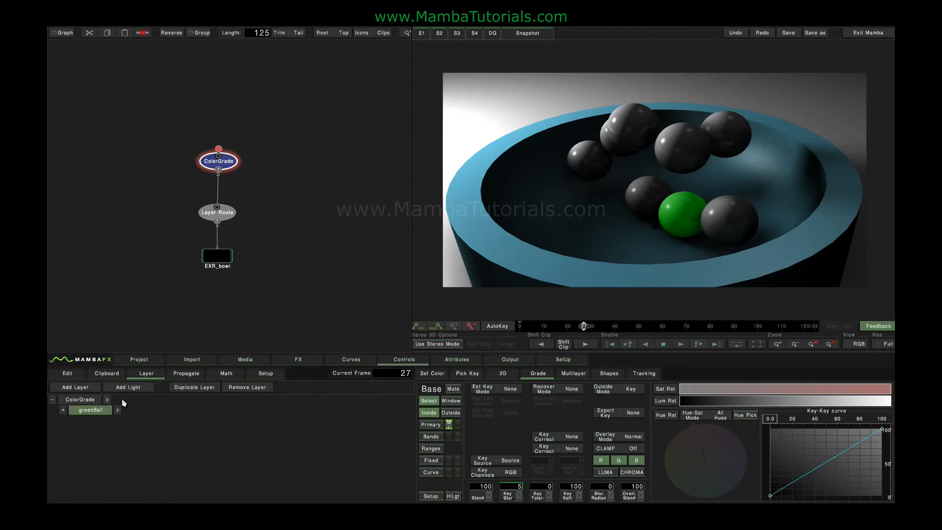
pyautogui.click(191, 389)
pyautogui.doubleClick(94, 423)
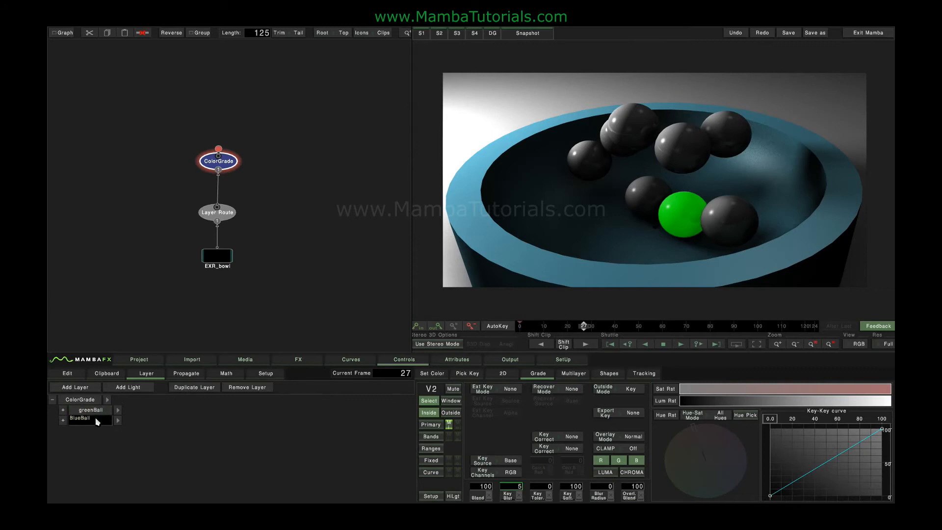
pyautogui.press('Return')
# Shift the BlueBall layer's gamma strongly towards blue and pick object IDs in the image, ending with the upper middle ball
pyautogui.click(431, 426)
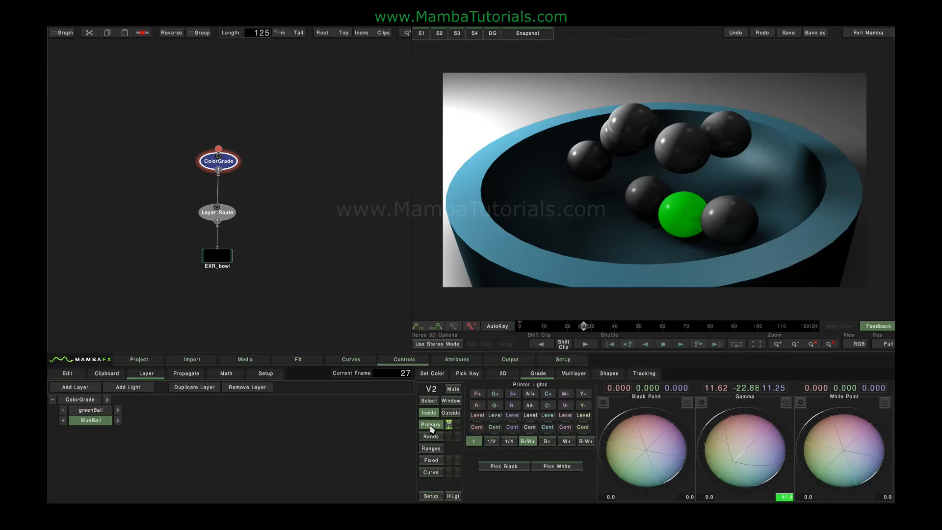
pyautogui.moveTo(751, 463)
pyautogui.mouseDown()
pyautogui.moveTo(801, 463)
pyautogui.moveTo(751, 464)
pyautogui.moveTo(765, 462)
pyautogui.mouseUp()
pyautogui.click(569, 373)
pyautogui.click(444, 393)
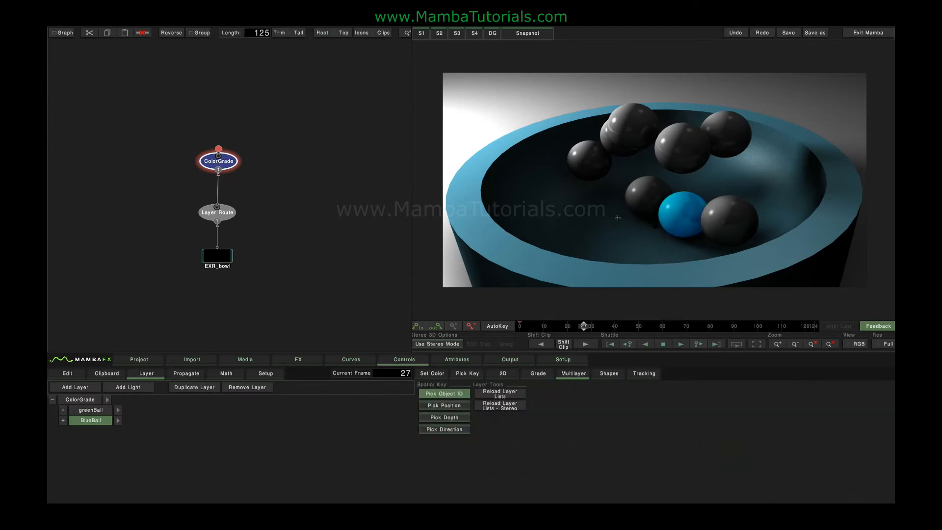
pyautogui.click(651, 184)
pyautogui.click(694, 148)
pyautogui.click(727, 135)
pyautogui.click(728, 215)
pyautogui.click(690, 156)
pyautogui.moveTo(584, 325)
pyautogui.mouseDown()
pyautogui.moveTo(606, 326)
pyautogui.moveTo(584, 330)
pyautogui.mouseUp()
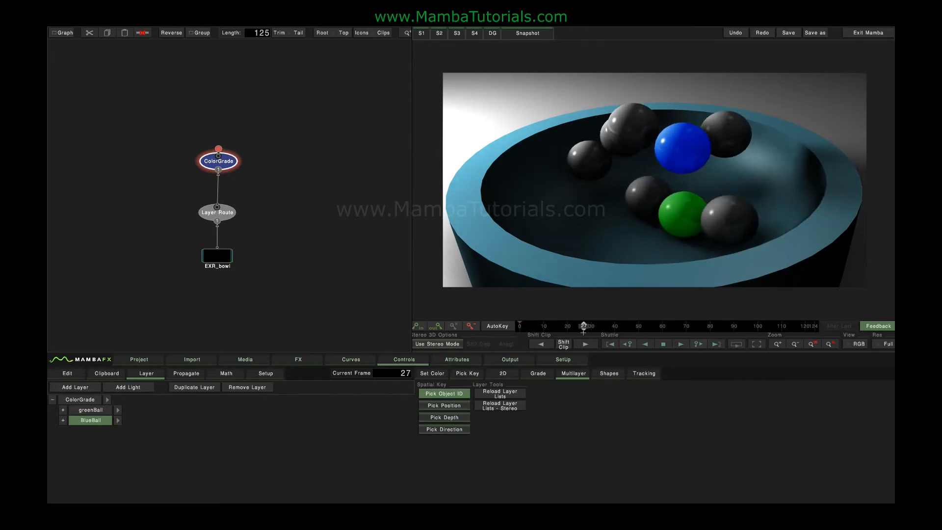
# Add a third grade layer and shift its gamma strongly towards orange, to about -26.08, 0.364, 25.72
pyautogui.click(132, 418)
pyautogui.click(73, 394)
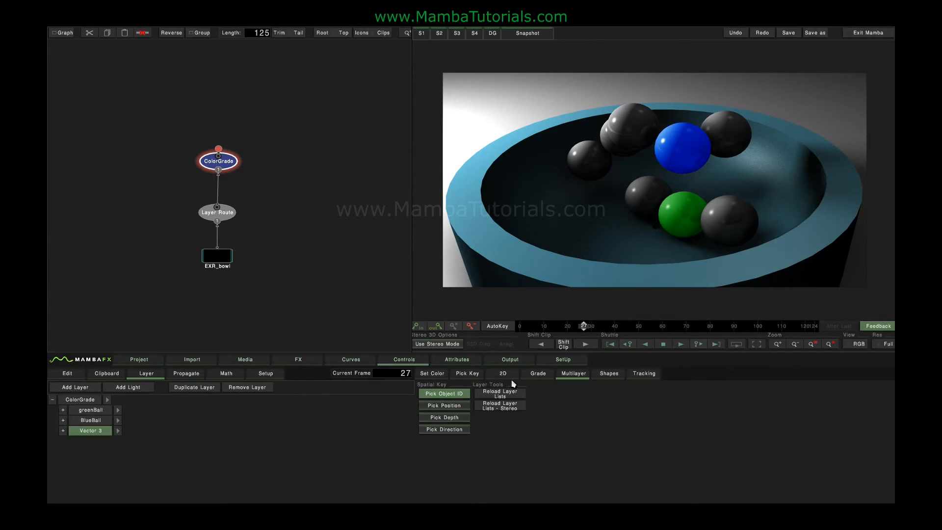
pyautogui.click(536, 374)
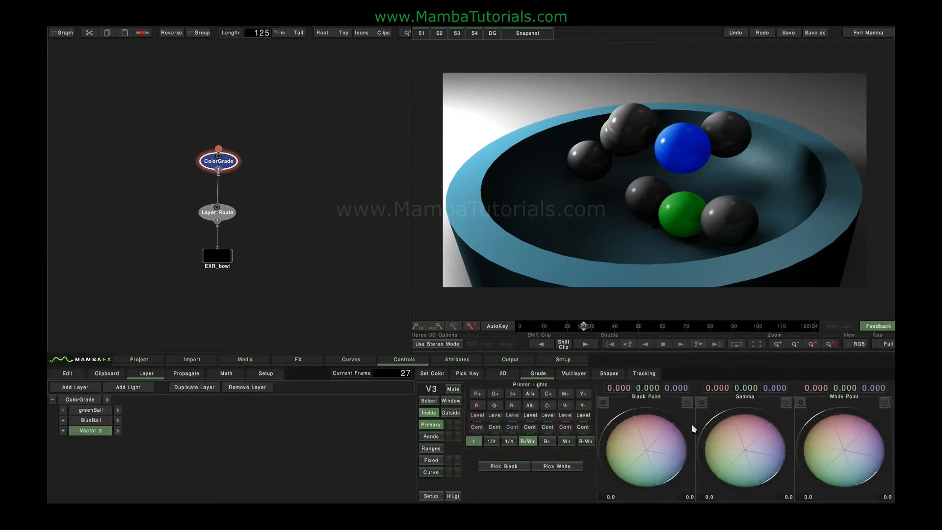
pyautogui.moveTo(750, 463); pyautogui.dragTo(488, 244)
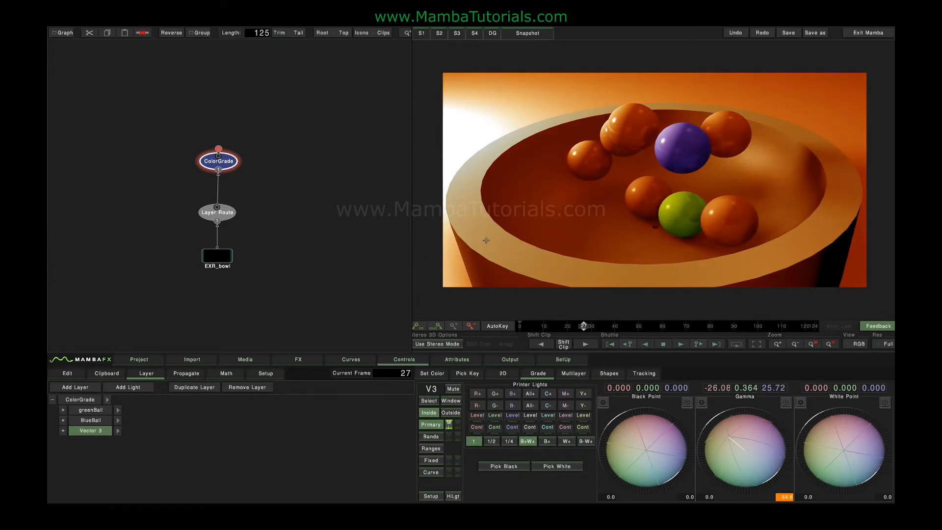
# Set the orange layer's Multilayer Position layer set to position.R:position.G:position.B:position.A
pyautogui.click(63, 431)
pyautogui.scroll(-3, 65, 460)
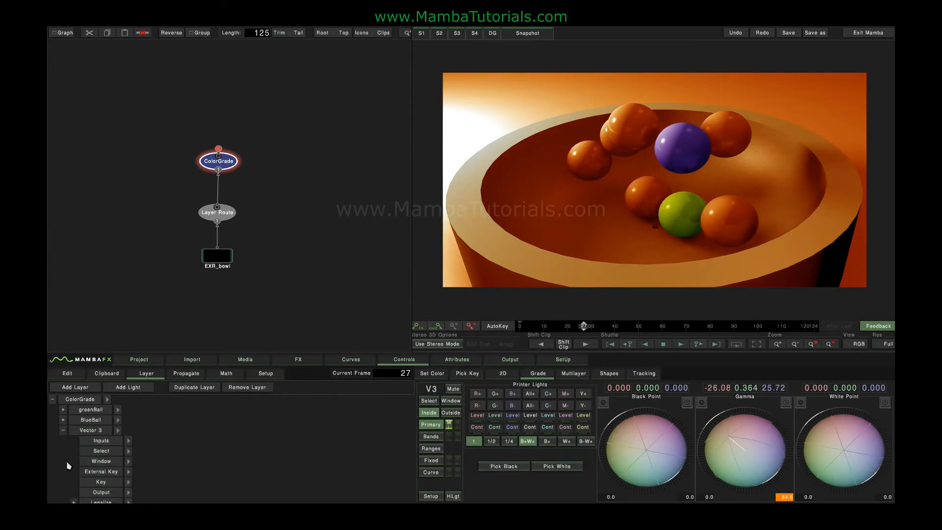
pyautogui.click(74, 477)
pyautogui.scroll(-3, 60, 459)
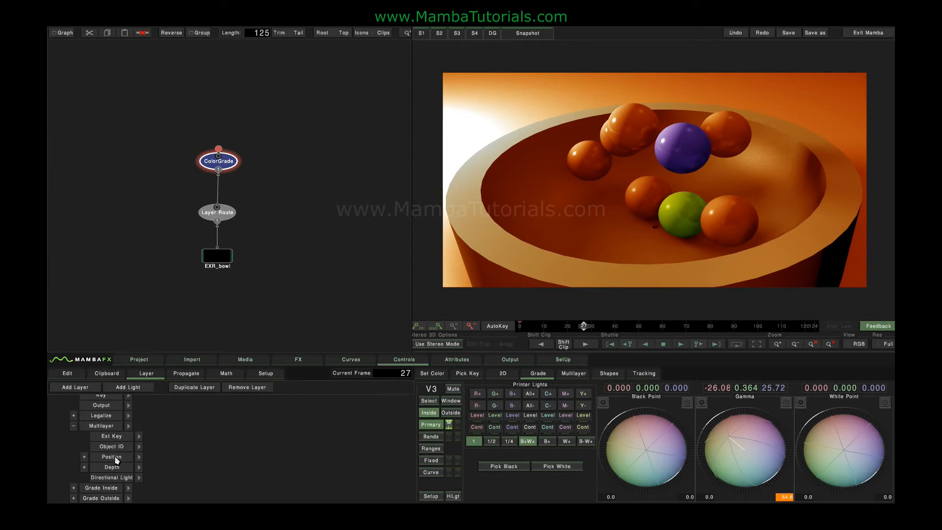
pyautogui.click(139, 459)
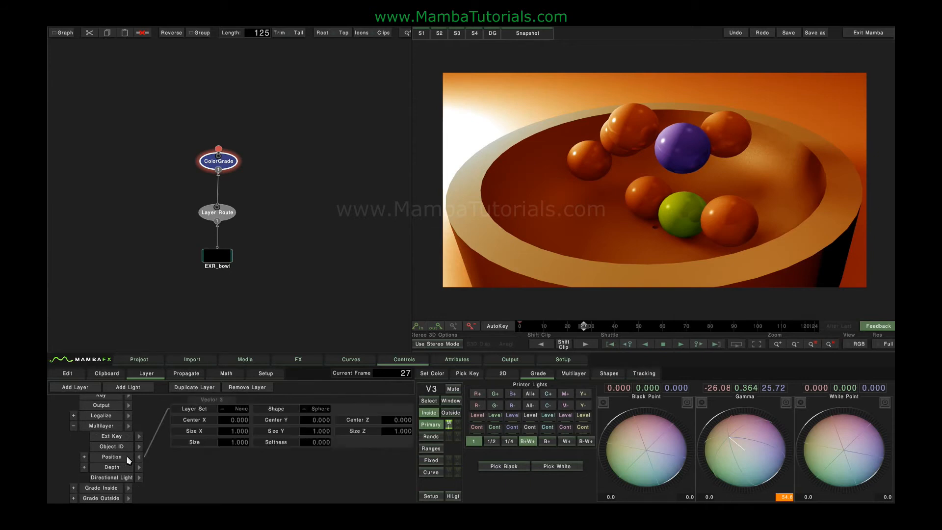
pyautogui.click(240, 410)
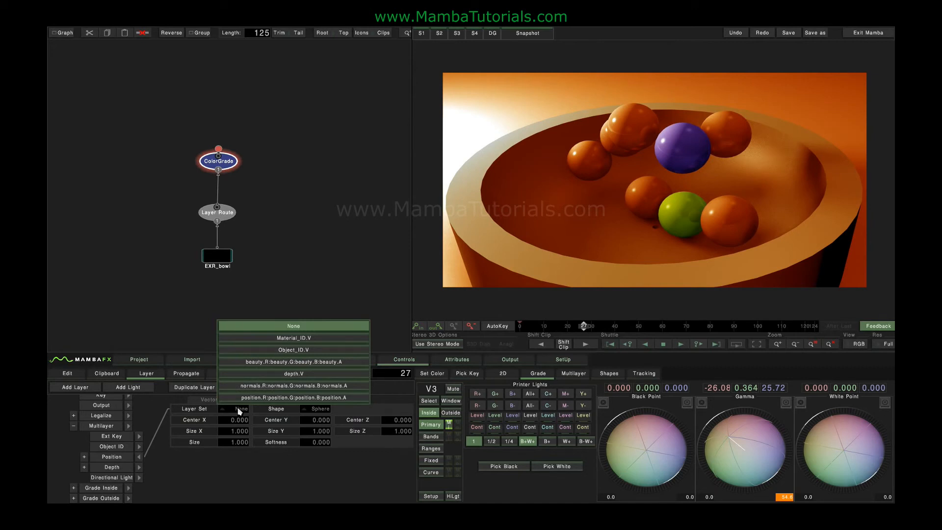
pyautogui.click(283, 397)
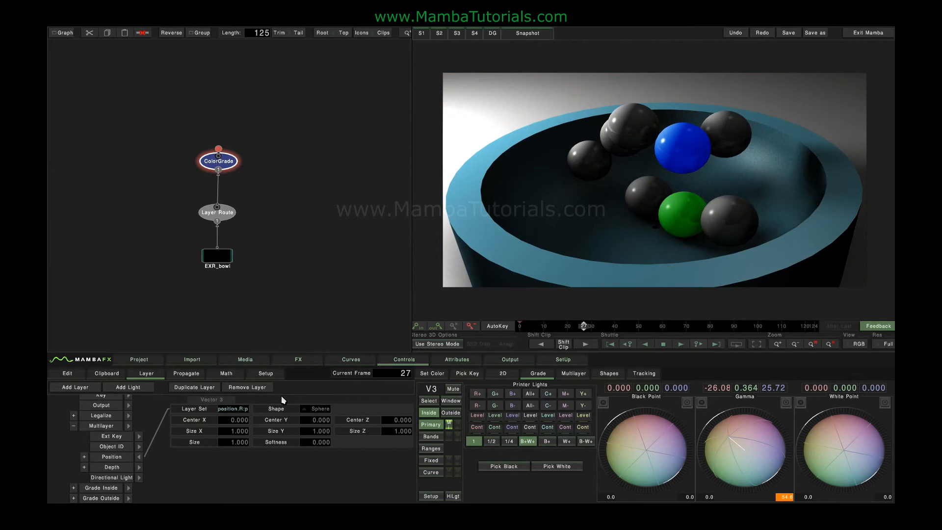
# Set the position key's size to 6 and pick its centre on the bowl's front rim
pyautogui.click(234, 444)
pyautogui.write('6')
pyautogui.press('Return')
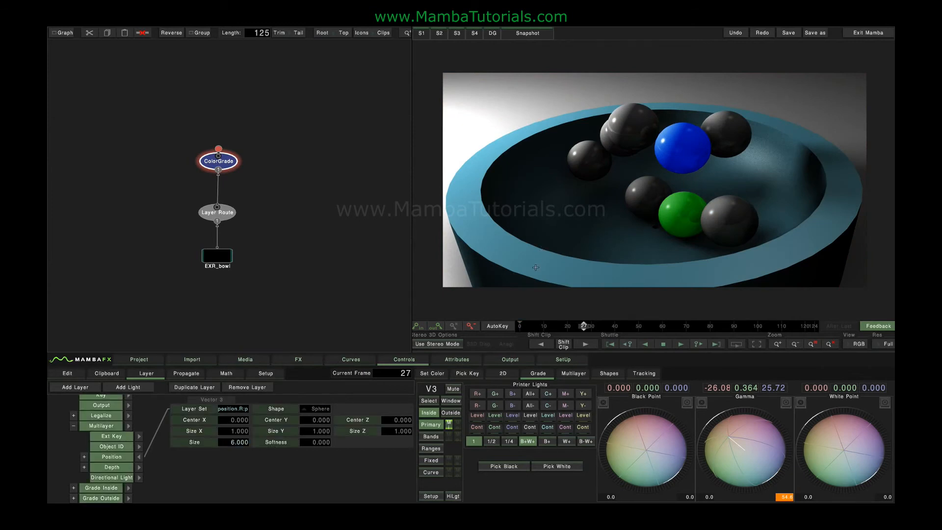
pyautogui.click(573, 375)
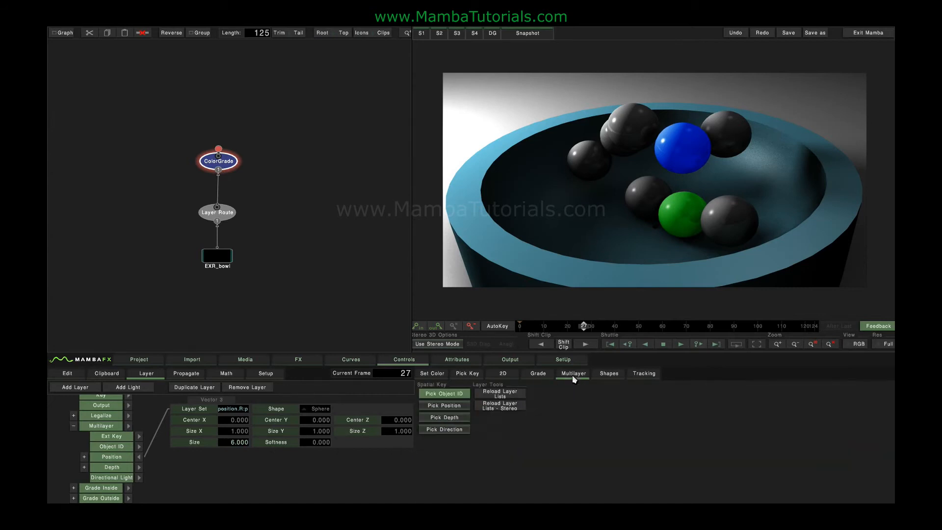
pyautogui.click(465, 405)
pyautogui.moveTo(534, 253)
pyautogui.mouseDown()
pyautogui.moveTo(582, 275)
pyautogui.moveTo(540, 263)
pyautogui.moveTo(542, 199)
pyautogui.moveTo(511, 251)
pyautogui.mouseUp()
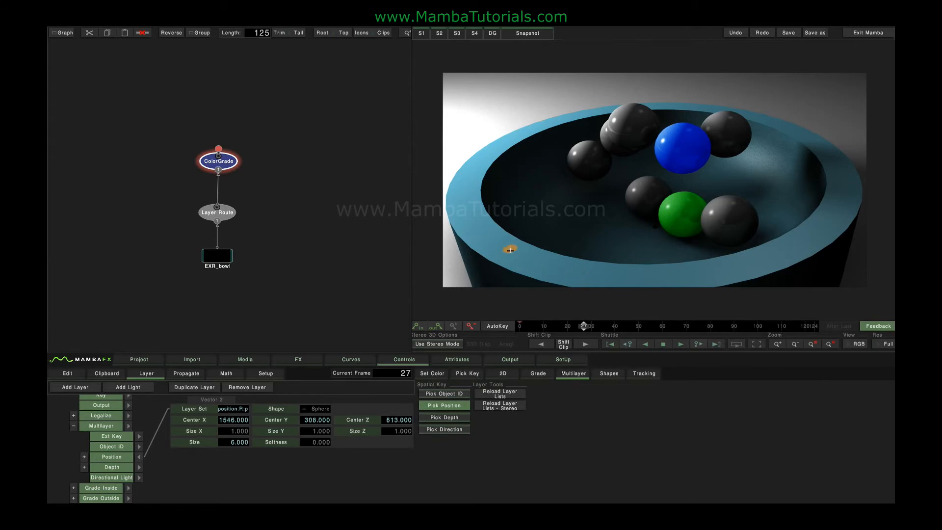
# Enlarge the position key to a size of 24 and move its centre along the bowl's rim
pyautogui.moveTo(219, 441); pyautogui.dragTo(324, 438)
pyautogui.moveTo(227, 446); pyautogui.dragTo(275, 442)
pyautogui.moveTo(541, 270)
pyautogui.mouseDown()
pyautogui.moveTo(761, 264)
pyautogui.moveTo(814, 242)
pyautogui.moveTo(834, 172)
pyautogui.moveTo(823, 143)
pyautogui.moveTo(778, 241)
pyautogui.moveTo(532, 256)
pyautogui.moveTo(549, 155)
pyautogui.moveTo(542, 137)
pyautogui.moveTo(490, 154)
pyautogui.moveTo(512, 100)
pyautogui.moveTo(572, 85)
pyautogui.moveTo(776, 84)
pyautogui.moveTo(497, 242)
pyautogui.mouseUp()
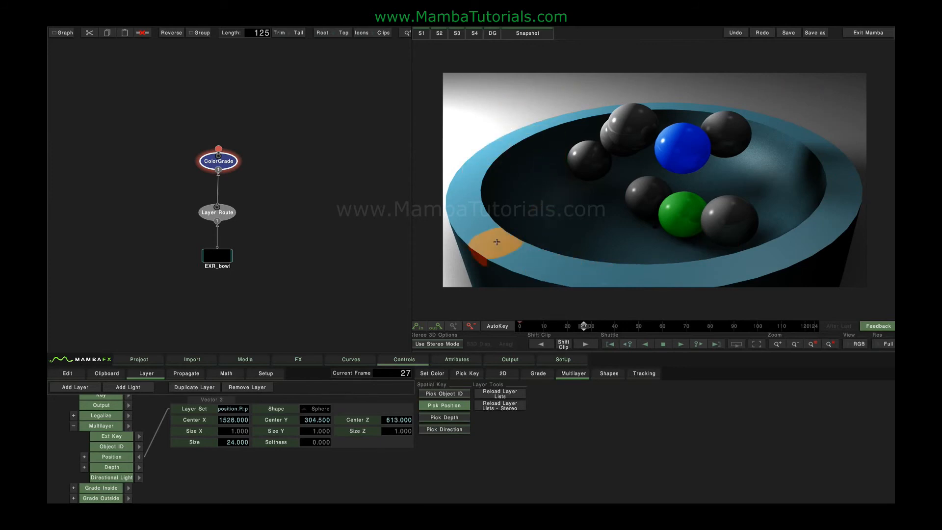
# Try the Shape options for the position key, ending on Sphere
pyautogui.click(312, 410)
pyautogui.click(315, 404)
pyautogui.click(319, 414)
pyautogui.click(315, 386)
# Move the orange position key to the bowl's floor, with size 46 and softness 107
pyautogui.moveTo(496, 243); pyautogui.dragTo(651, 231)
pyautogui.moveTo(224, 442); pyautogui.dragTo(888, 440)
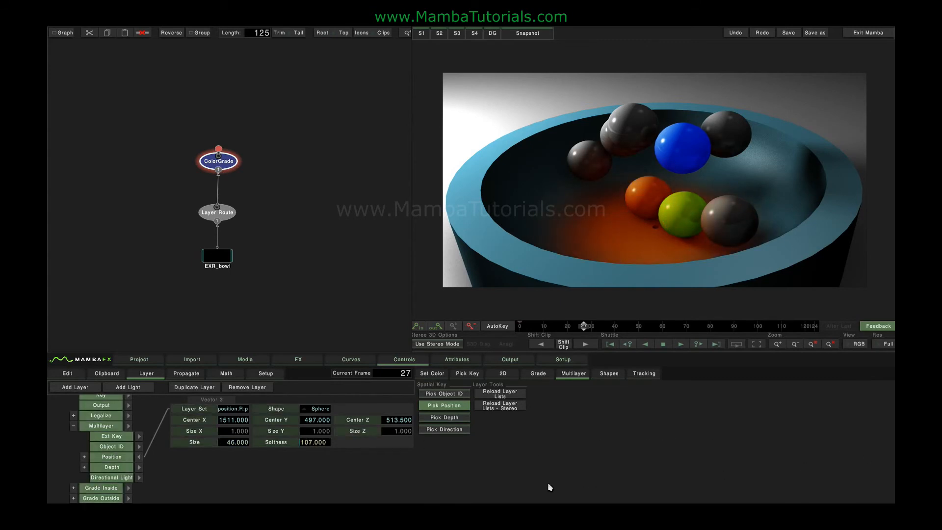
# Collapse the orange layer's settings and rename the layer as glow
pyautogui.click(140, 457)
pyautogui.click(73, 426)
pyautogui.click(63, 396)
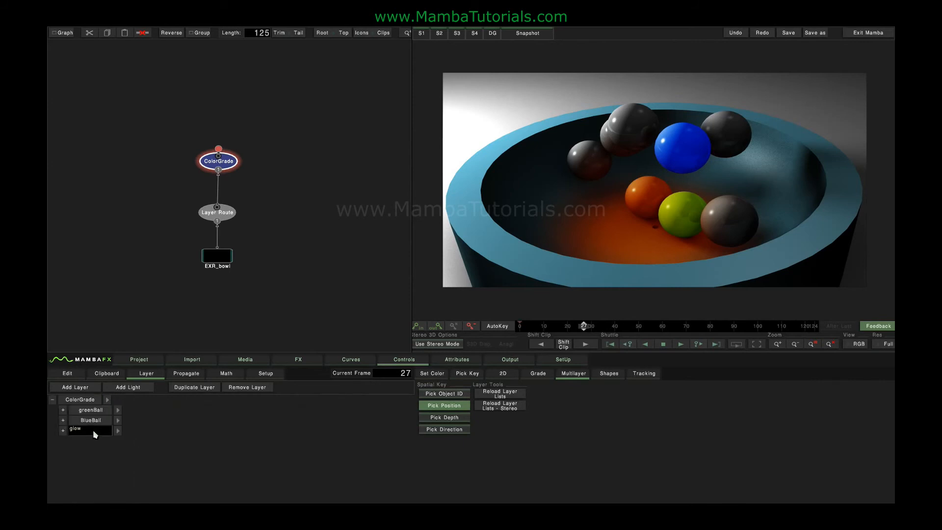
# Add a fourth grade layer and open its Multilayer Directional Light settings
pyautogui.click(76, 388)
pyautogui.click(63, 441)
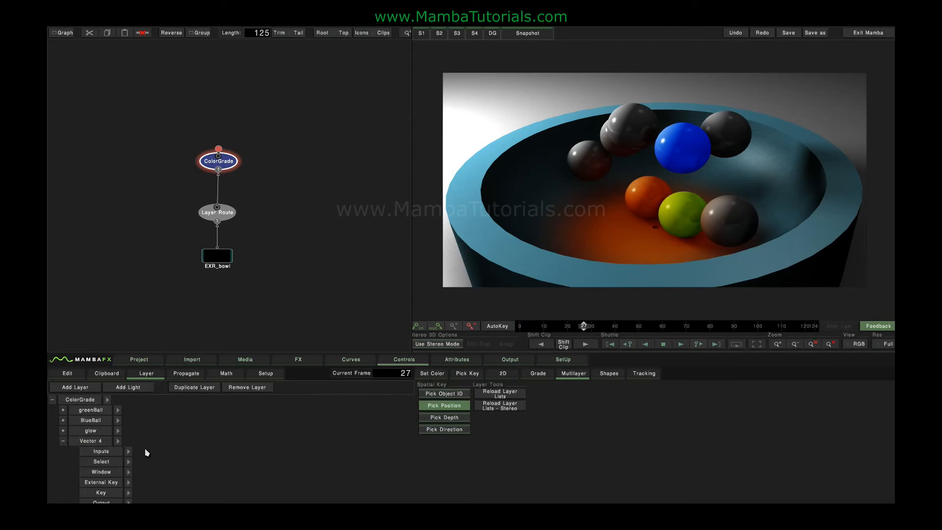
pyautogui.scroll(-3, 146, 449)
pyautogui.click(73, 478)
pyautogui.scroll(-3, 115, 445)
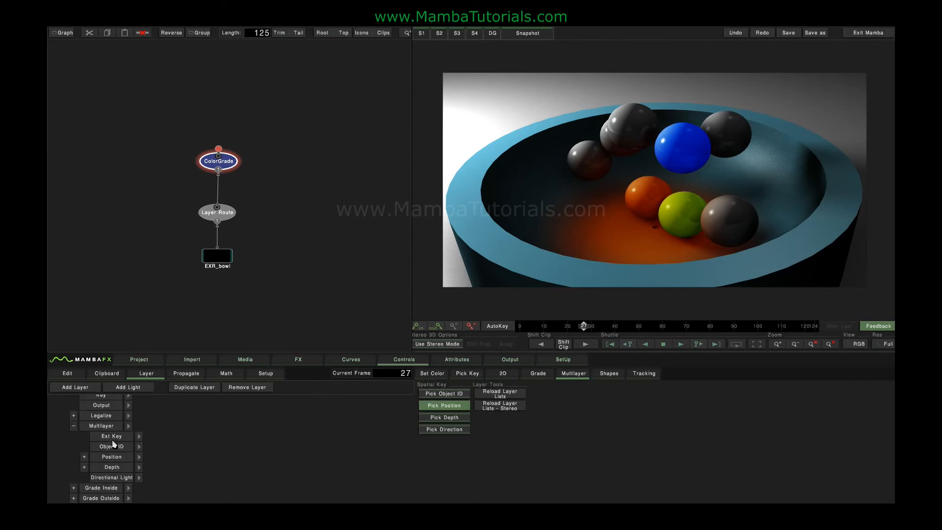
pyautogui.click(116, 478)
pyautogui.click(140, 478)
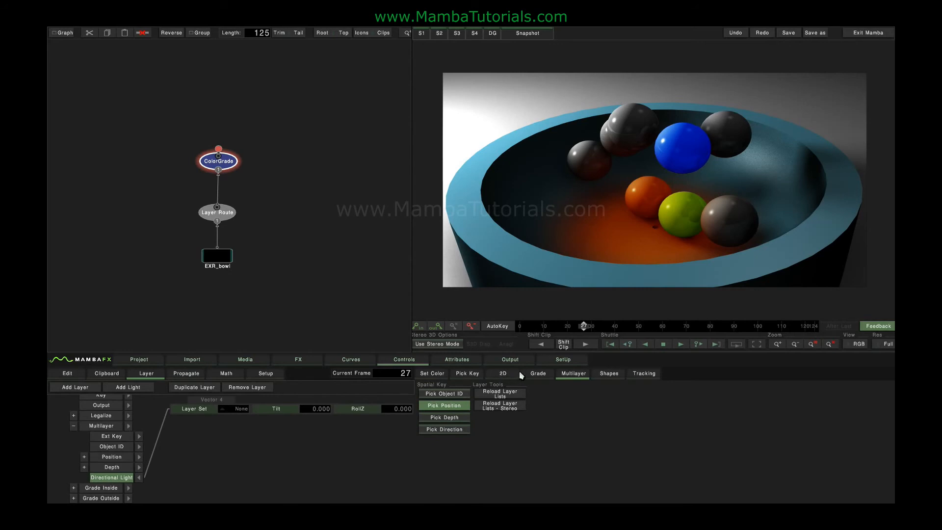
# Shift the new layer's gamma towards blue, to about -3.185, -9.484, -18.26, and set its Directional Light layer set to the normals RGBA channels
pyautogui.click(537, 374)
pyautogui.moveTo(741, 450); pyautogui.dragTo(796, 414)
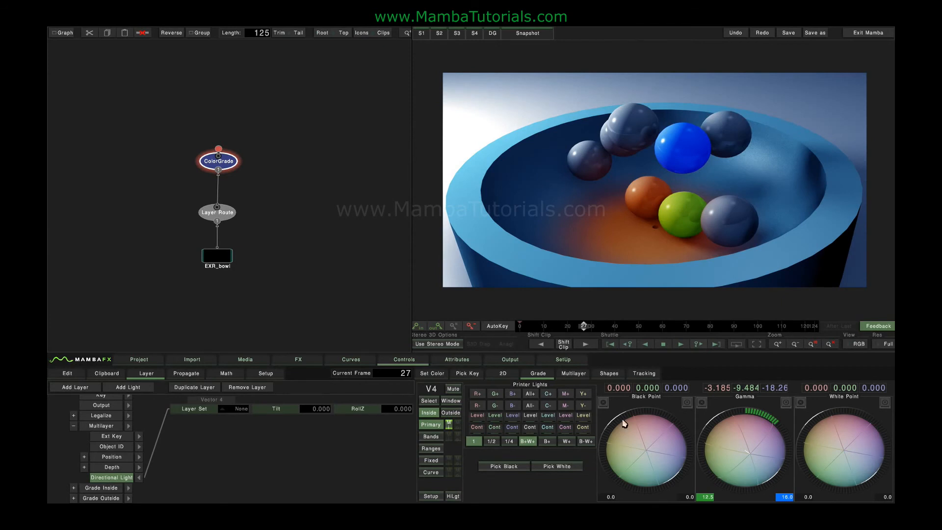
pyautogui.click(237, 409)
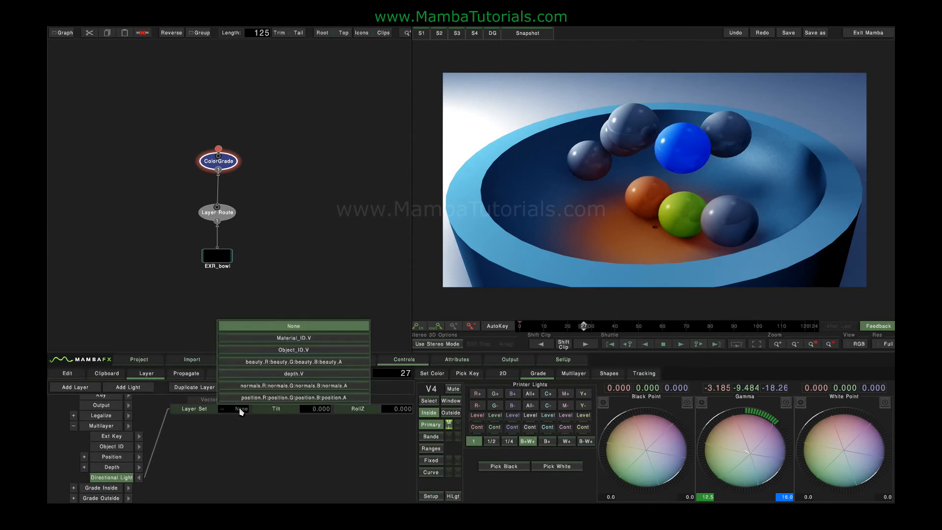
pyautogui.click(294, 386)
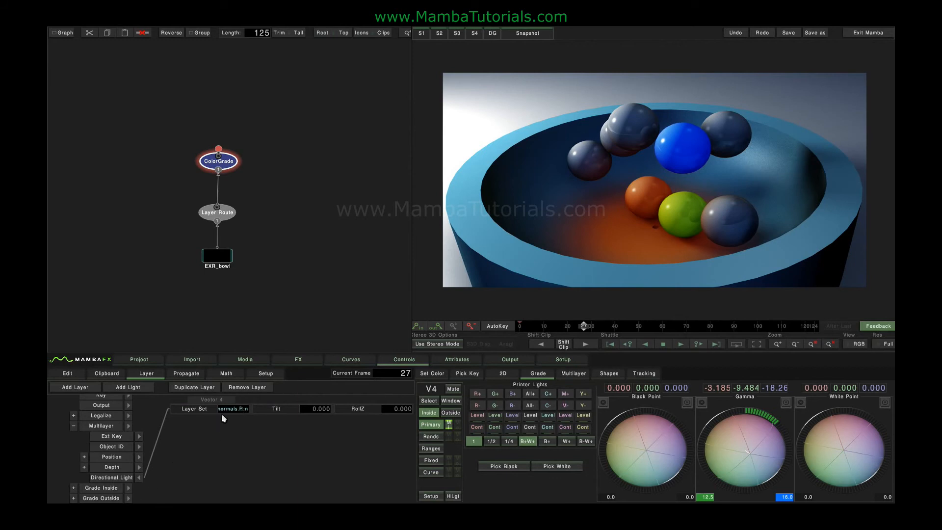
# Pick light directions on various surfaces for the blue grade, ending under the orange ball with Tilt about 39.7 and RollZ about -1.2
pyautogui.click(575, 375)
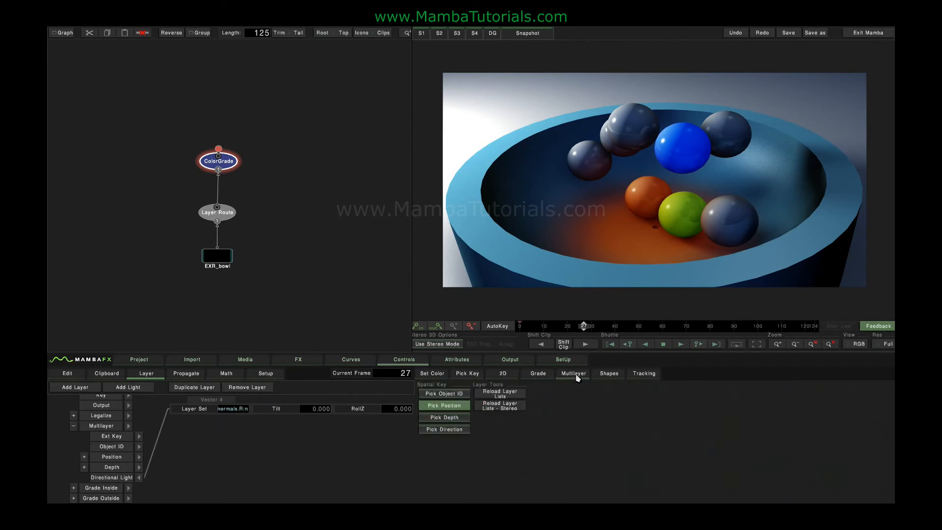
pyautogui.click(449, 430)
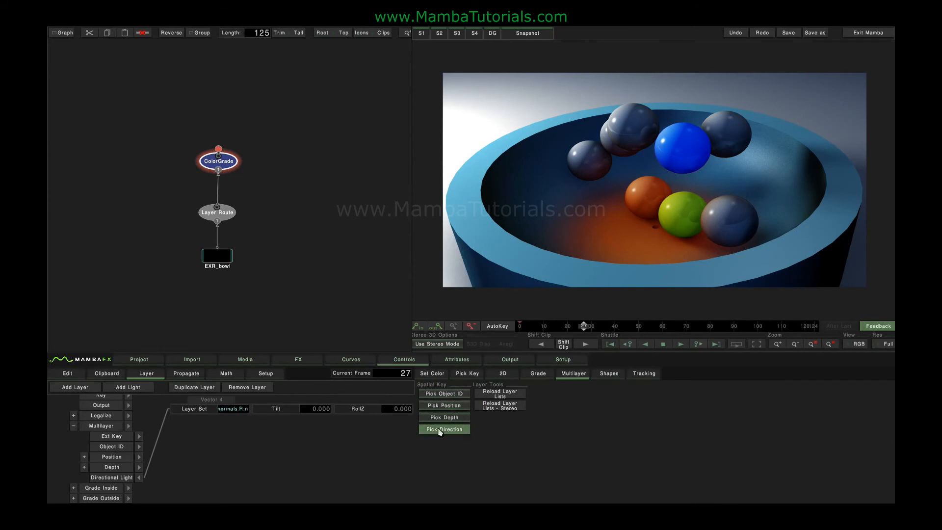
pyautogui.click(835, 162)
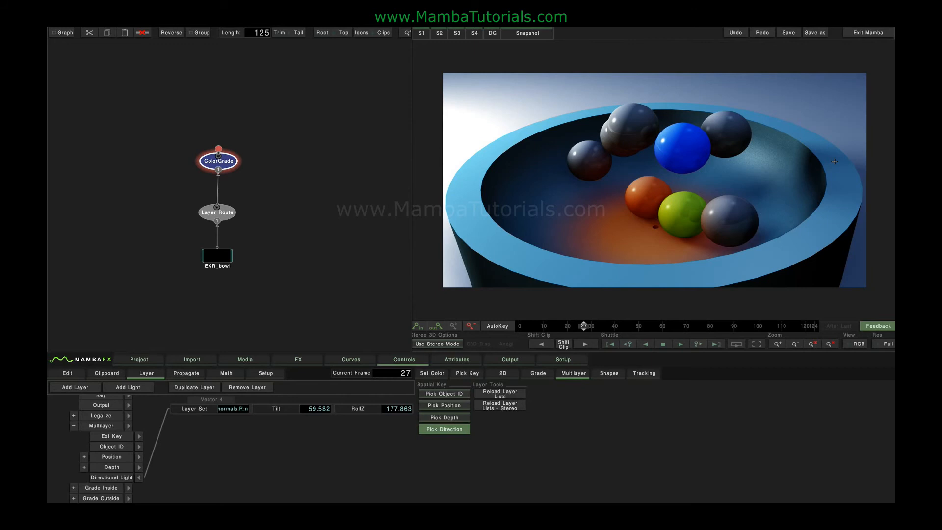
pyautogui.click(514, 195)
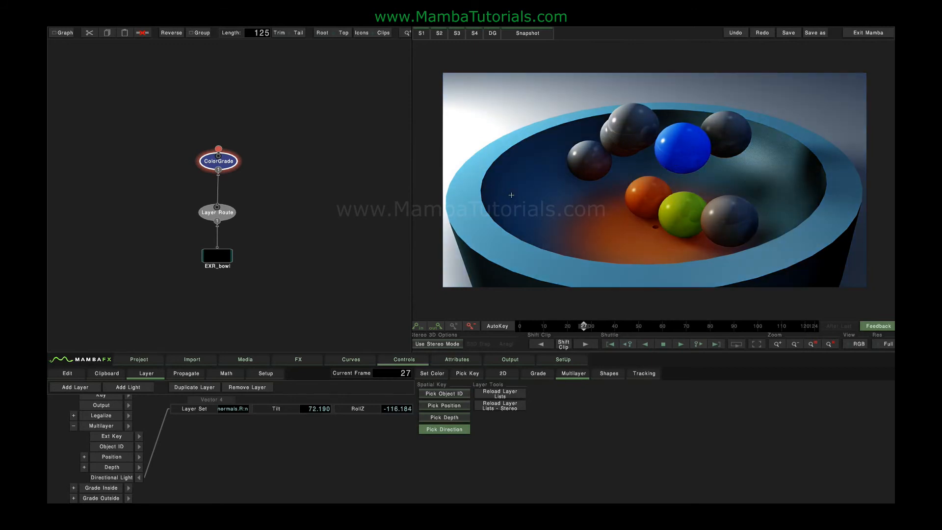
pyautogui.click(471, 196)
pyautogui.click(499, 212)
pyautogui.moveTo(500, 212); pyautogui.dragTo(504, 182)
pyautogui.click(463, 188)
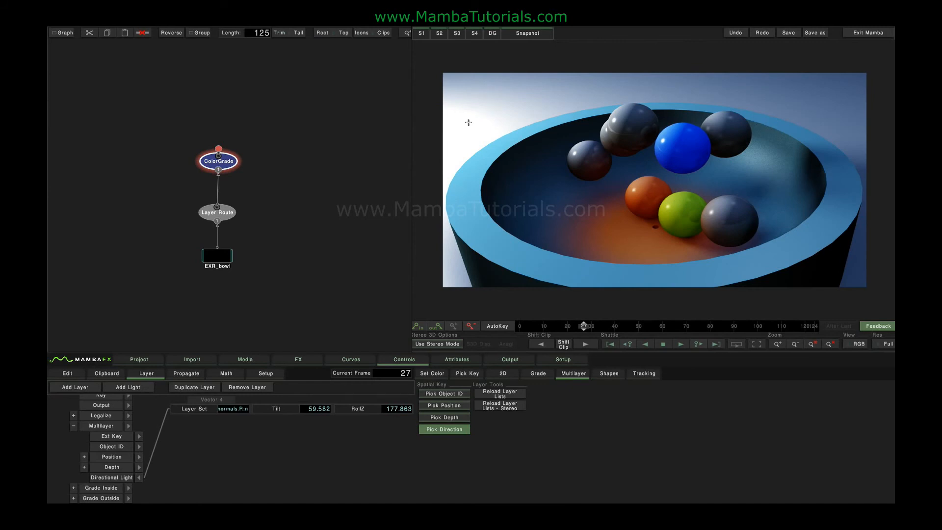
pyautogui.moveTo(505, 176); pyautogui.dragTo(732, 120)
pyautogui.moveTo(728, 151); pyautogui.dragTo(649, 213)
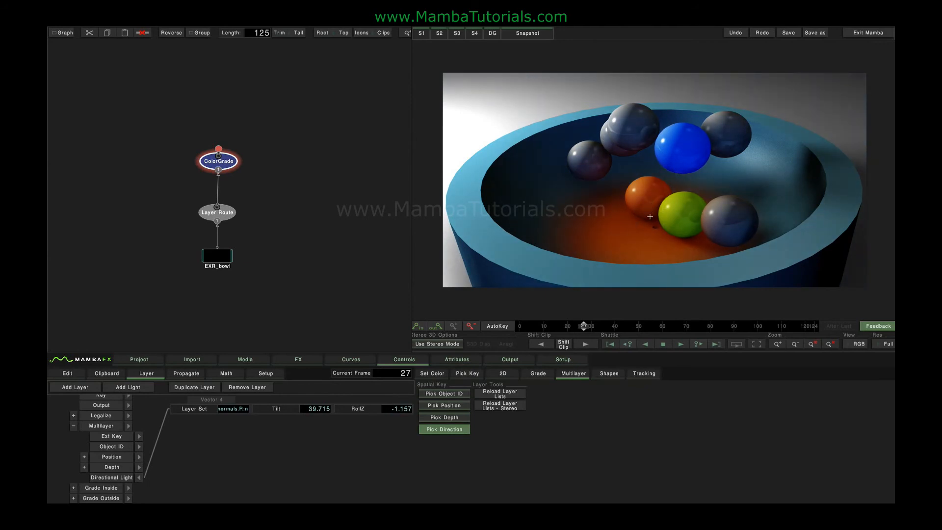
pyautogui.click(73, 426)
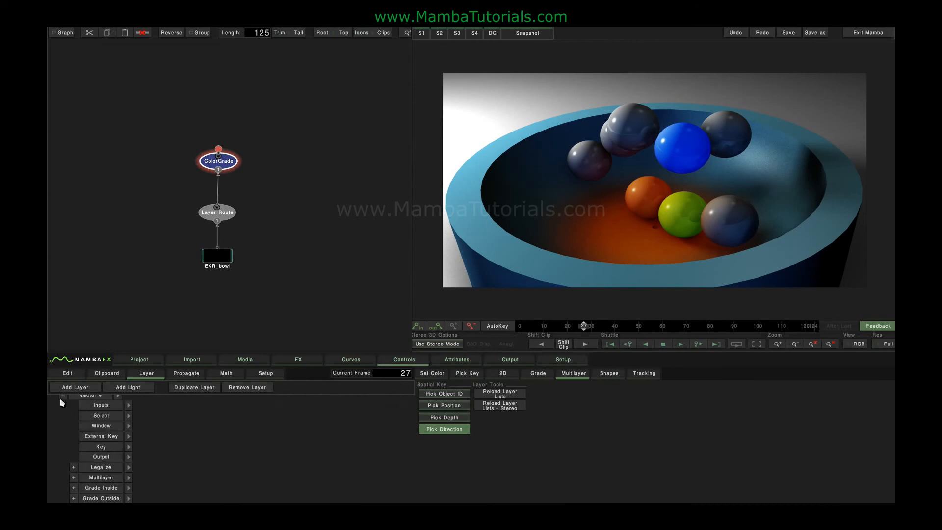
# Collapse the blue directional layer's settings and rename the layer as light
pyautogui.click(62, 399)
pyautogui.doubleClick(85, 442)
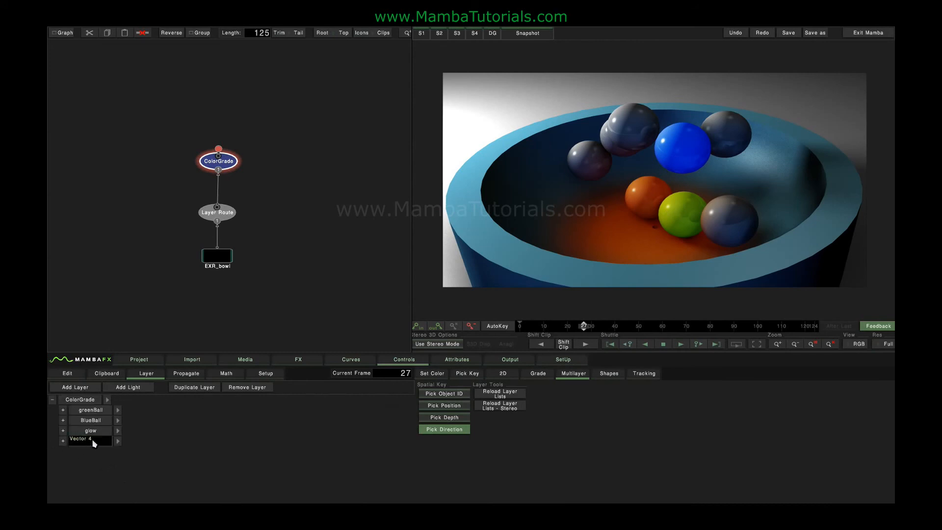
pyautogui.press('BackSpace')
pyautogui.press('BackSpace')
pyautogui.press('BackSpace')
pyautogui.press('BackSpace')
pyautogui.press('BackSpace')
pyautogui.write('light')
pyautogui.press('Return')
# Add a fifth grade layer and set its Multilayer Depth layer to the depth.V channel
pyautogui.click(90, 387)
pyautogui.click(62, 452)
pyautogui.moveTo(151, 456); pyautogui.dragTo(153, 406)
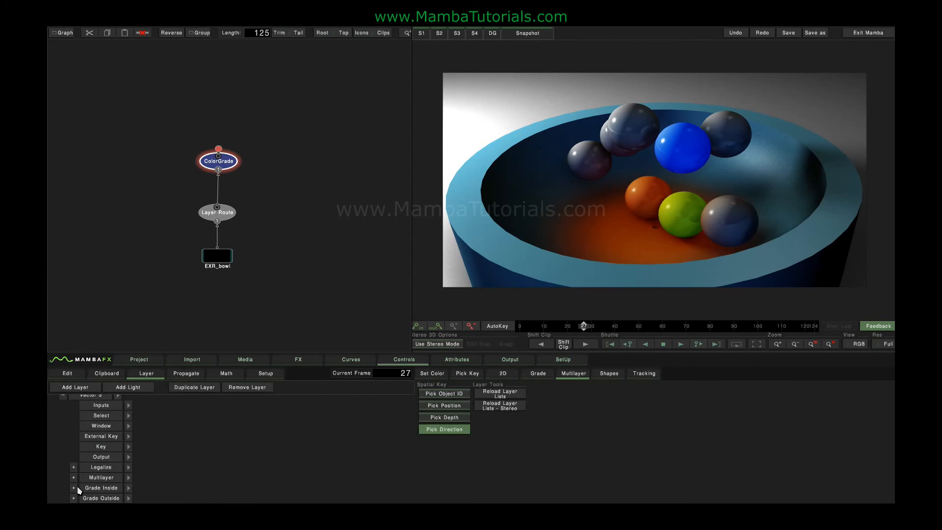
pyautogui.click(74, 479)
pyautogui.click(141, 466)
pyautogui.click(239, 411)
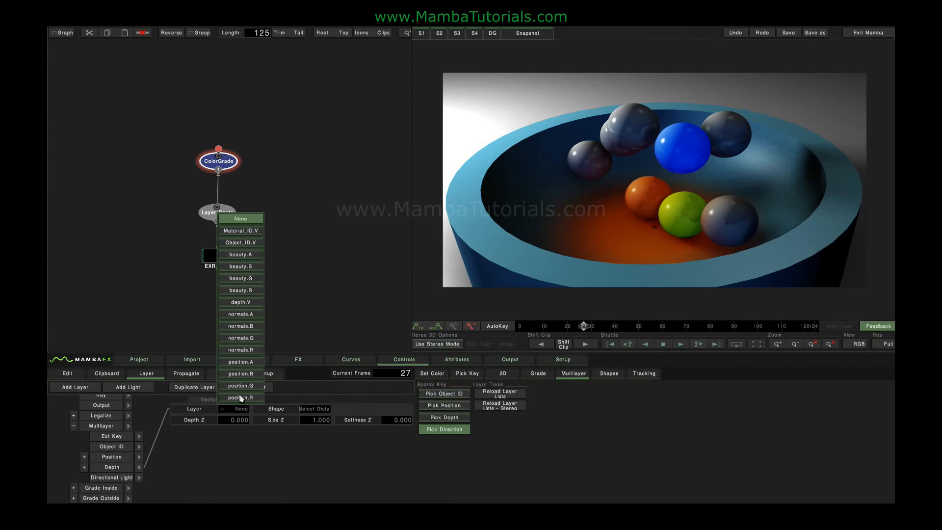
pyautogui.click(239, 303)
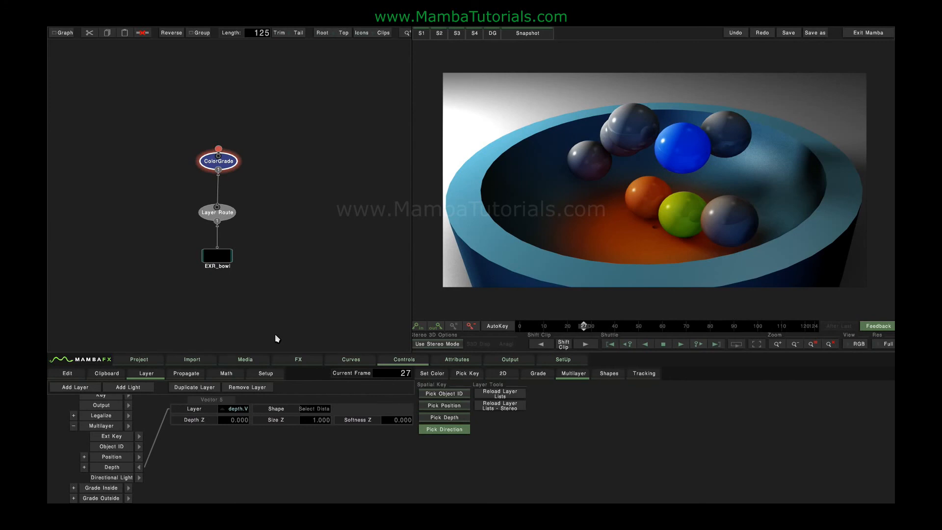
# Set the new layer's gamma to 31.70 on all channels and pick a depth on the bowl, with Depth Z about 5.383 and Size Z 0.500
pyautogui.click(537, 373)
pyautogui.moveTo(757, 419); pyautogui.dragTo(571, 390)
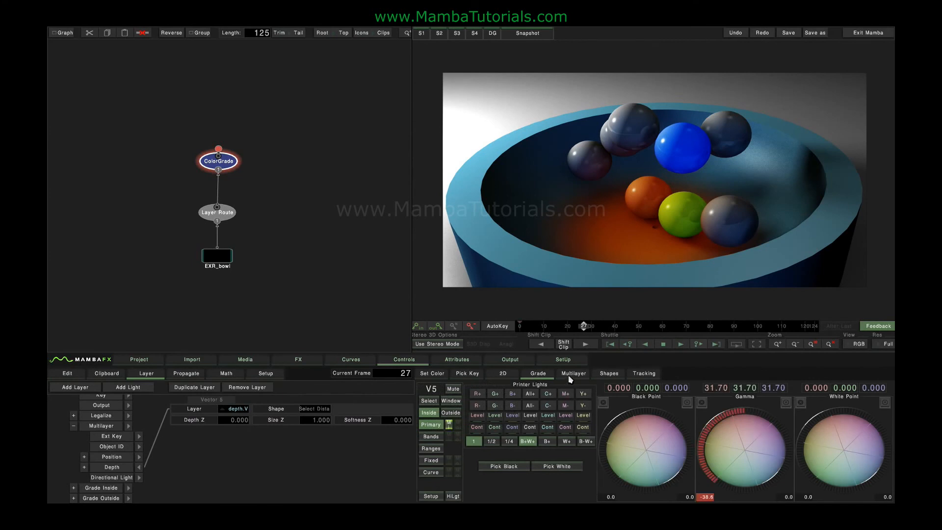
pyautogui.click(570, 375)
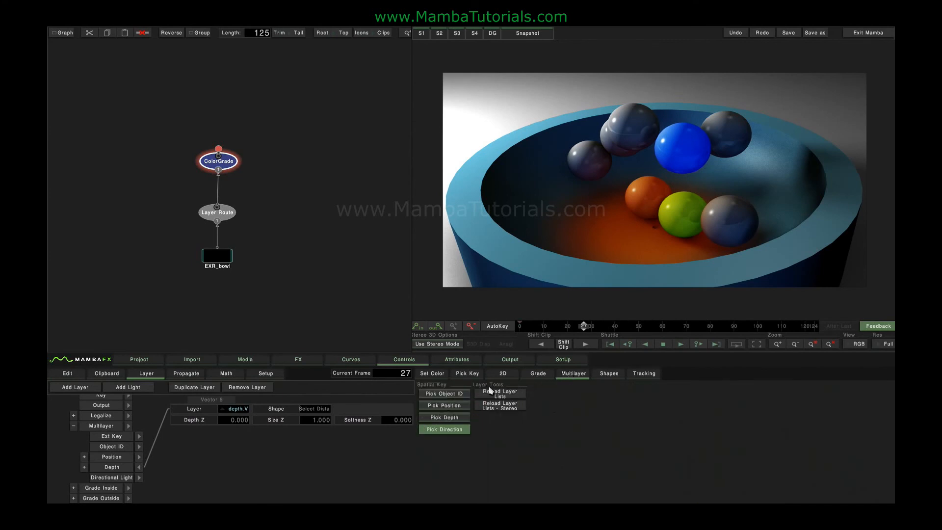
pyautogui.click(445, 417)
pyautogui.click(475, 194)
pyautogui.moveTo(475, 194); pyautogui.dragTo(518, 217)
pyautogui.moveTo(312, 421); pyautogui.dragTo(332, 421)
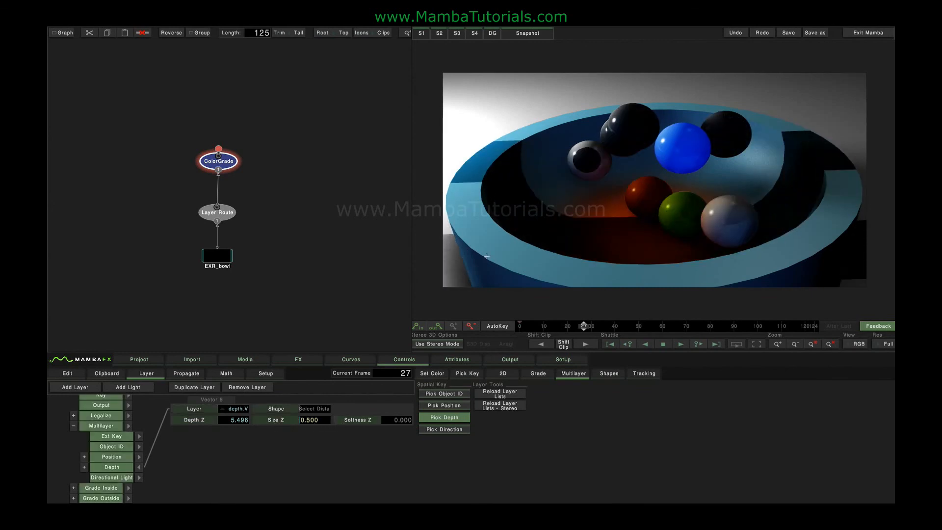
pyautogui.moveTo(495, 192)
pyautogui.mouseDown()
pyautogui.moveTo(528, 191)
pyautogui.moveTo(526, 147)
pyautogui.moveTo(498, 193)
pyautogui.mouseUp()
# Change the depth shape to Off Focus Distance, with Size Z 0.200 and Softness Z 2.900
pyautogui.click(315, 409)
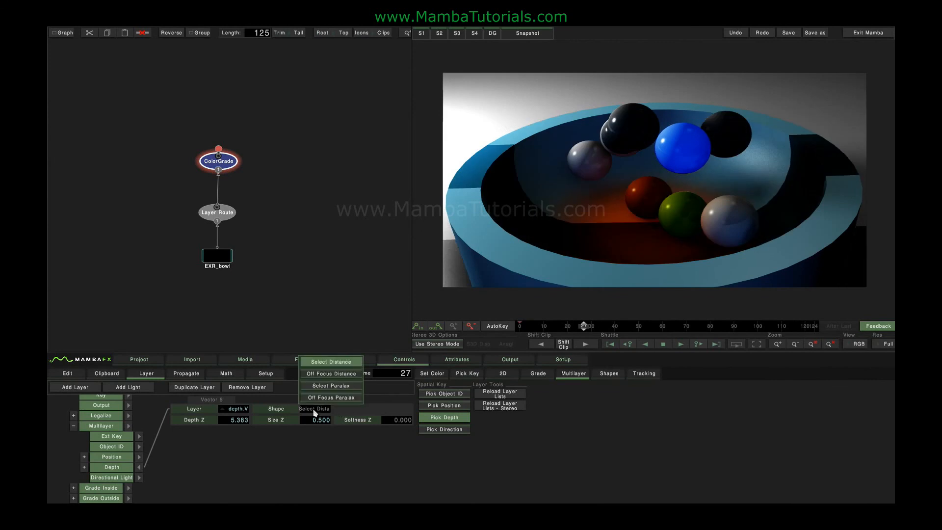
pyautogui.click(330, 412)
pyautogui.click(331, 375)
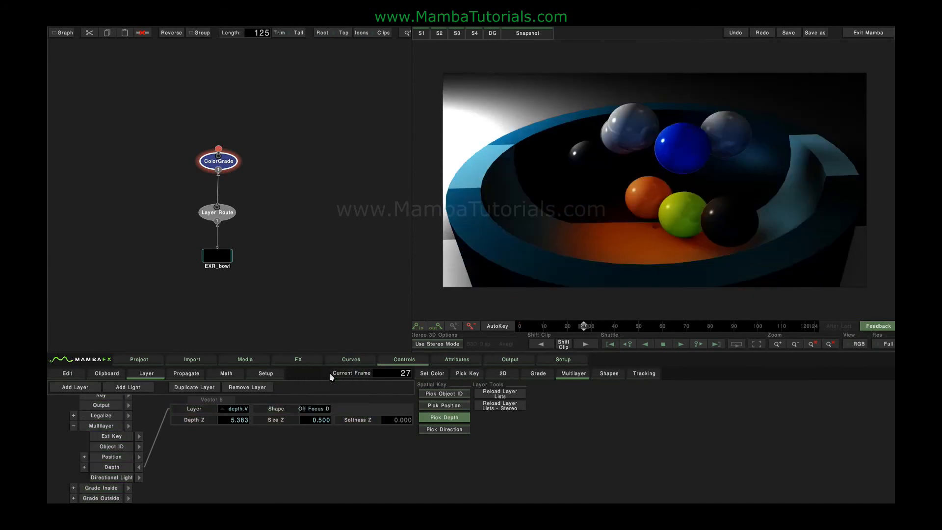
pyautogui.moveTo(313, 423); pyautogui.dragTo(290, 425)
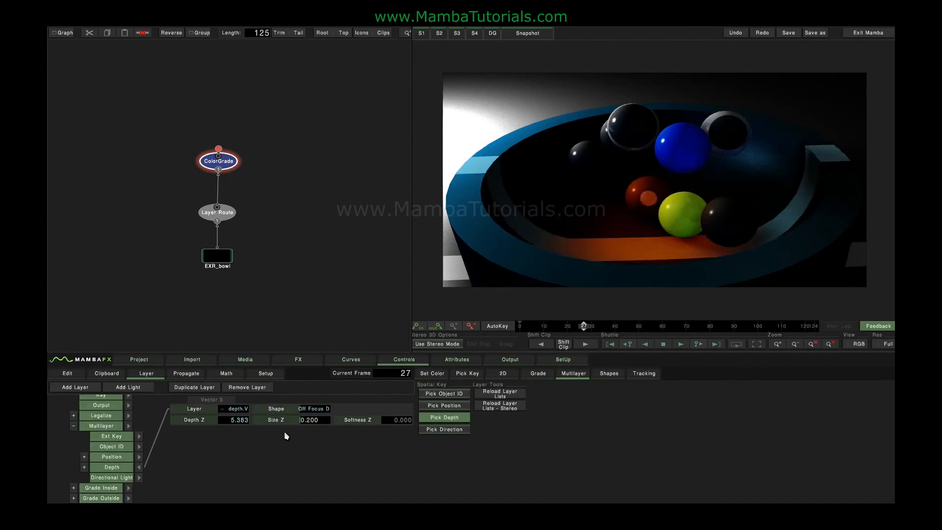
pyautogui.moveTo(386, 424)
pyautogui.mouseDown()
pyautogui.moveTo(430, 423)
pyautogui.moveTo(378, 421)
pyautogui.mouseUp()
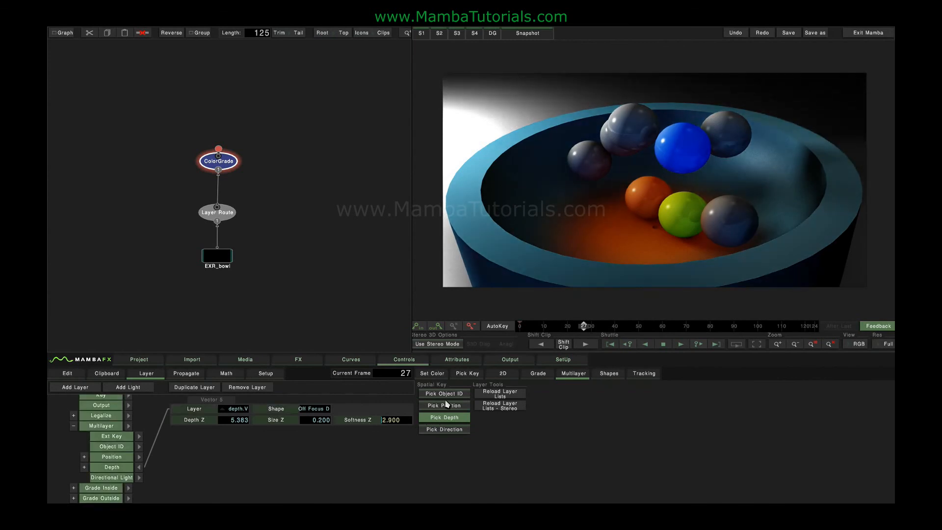
# Reset the depth layer's gamma and set its selection Blur Radius to 57
pyautogui.click(534, 374)
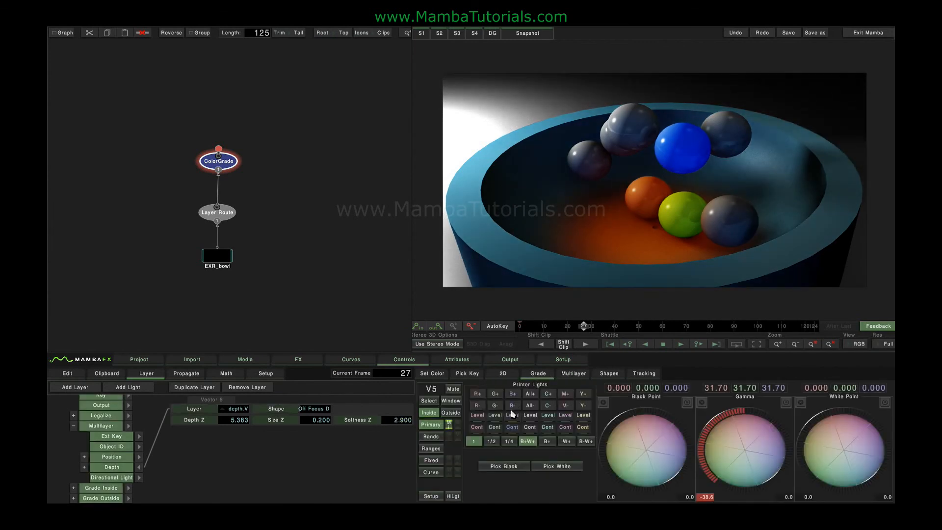
pyautogui.click(787, 402)
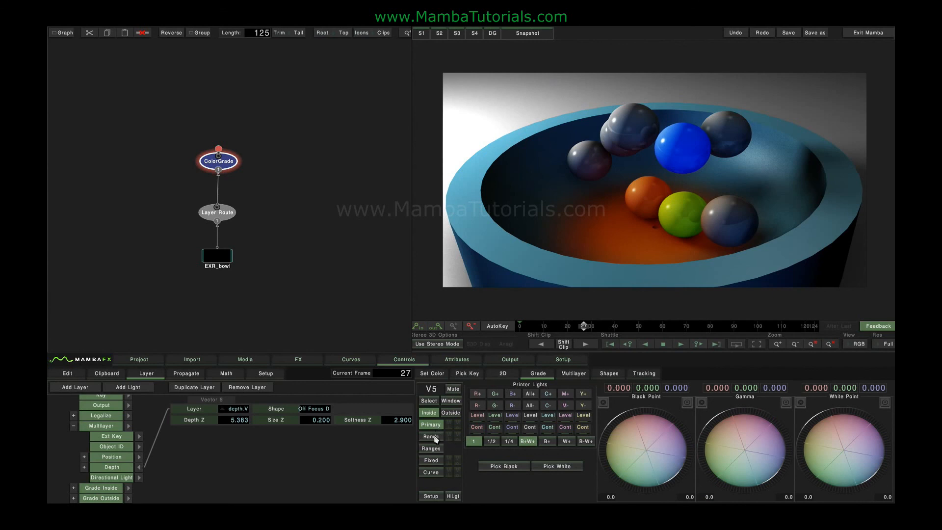
pyautogui.click(429, 400)
pyautogui.click(598, 486)
pyautogui.write('30')
pyautogui.moveTo(743, 490); pyautogui.dragTo(851, 488)
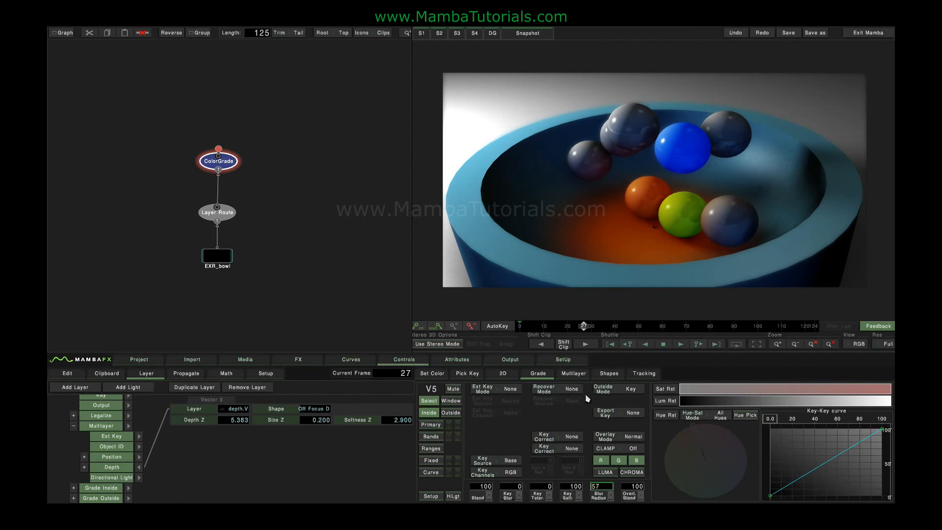
# Pick a new focus depth in the image, with Depth Z about 5.012, and raise the Blur Radius to 106
pyautogui.click(574, 374)
pyautogui.click(597, 247)
pyautogui.click(629, 121)
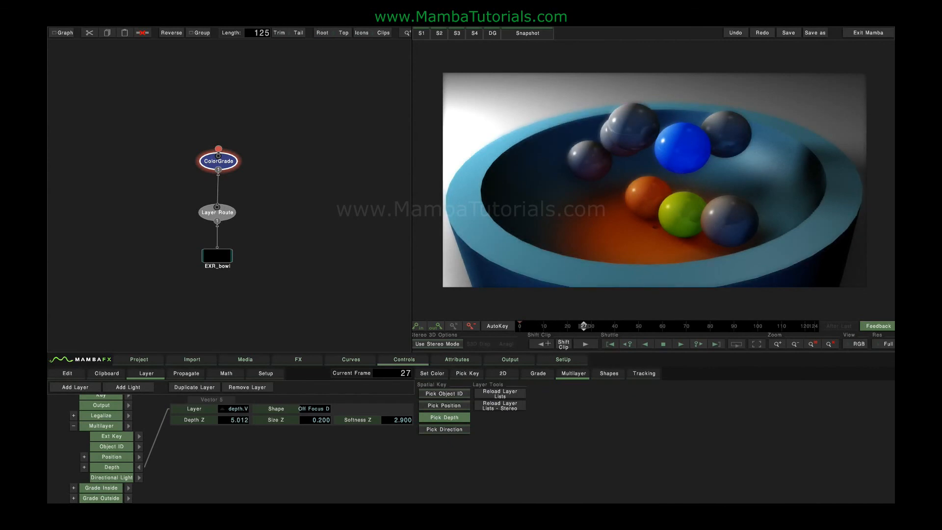
pyautogui.click(539, 374)
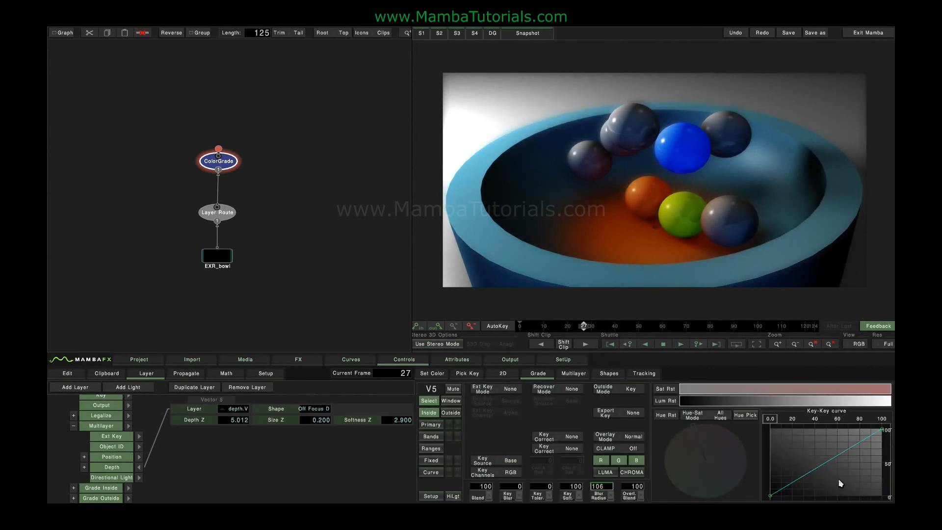
# Set the overall saturation in the depth layer's Bands grade to 63
pyautogui.click(431, 437)
pyautogui.click(529, 486)
pyautogui.write('40')
pyautogui.press('Return')
# Pick focus depths on the bowl and the blue ball, ending at Depth Z about 4.664 with Size Z 0.100 and Softness Z 2.800
pyautogui.click(573, 374)
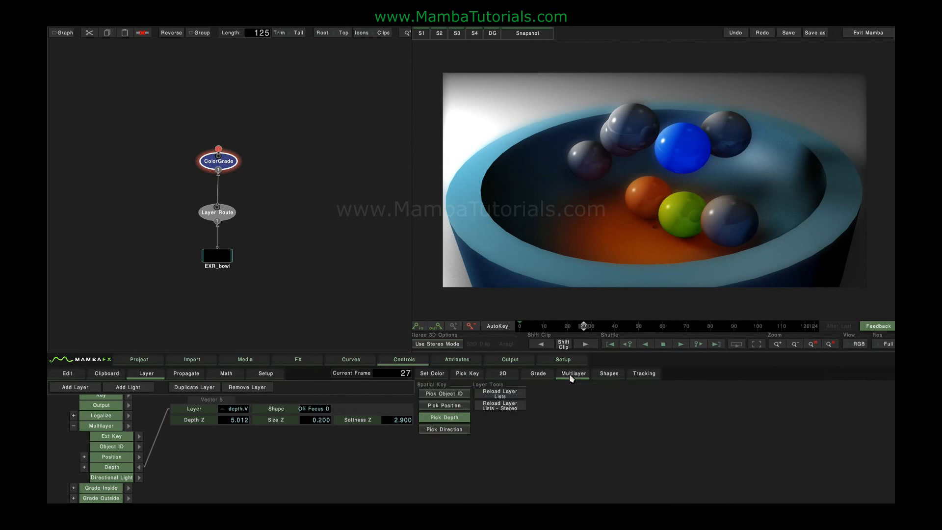
pyautogui.click(489, 229)
pyautogui.click(499, 170)
pyautogui.click(511, 149)
pyautogui.click(682, 145)
# Compare the ungraded Layer Route output with the ColorGrade result
pyautogui.click(225, 213)
pyautogui.click(227, 165)
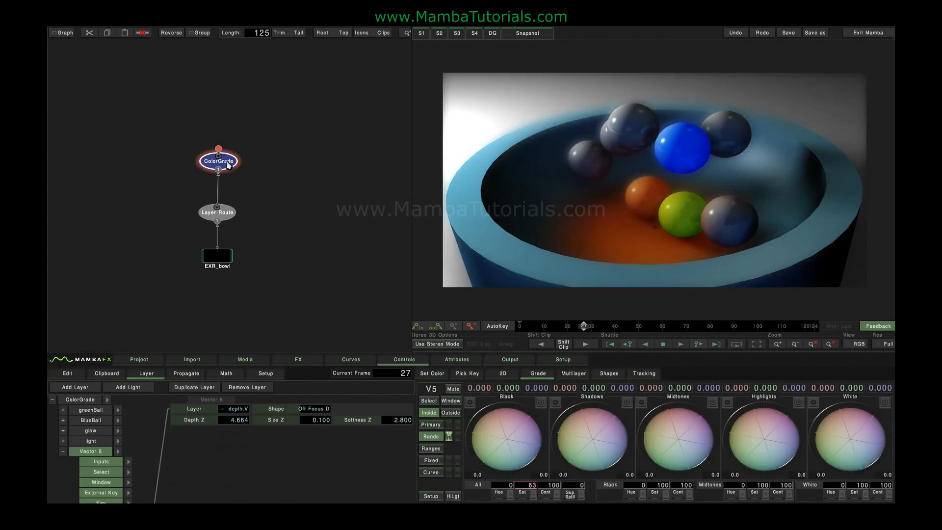
pyautogui.click(227, 214)
pyautogui.click(224, 162)
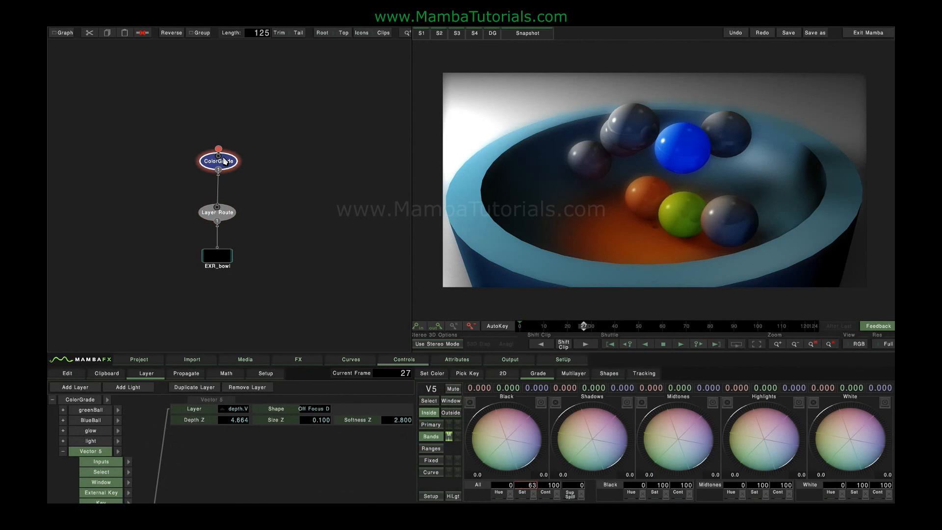